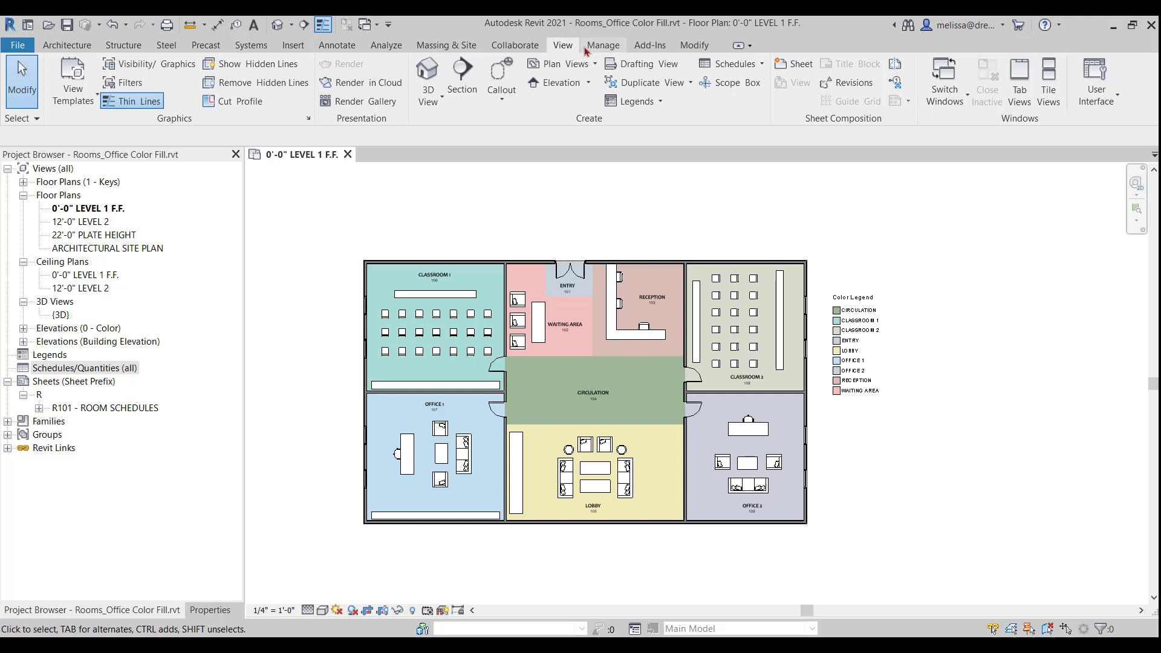
# Select Schedules/Quantities (all) in the Project Browser and bring up its context menu
pyautogui.click(763, 65)
pyautogui.click(78, 372)
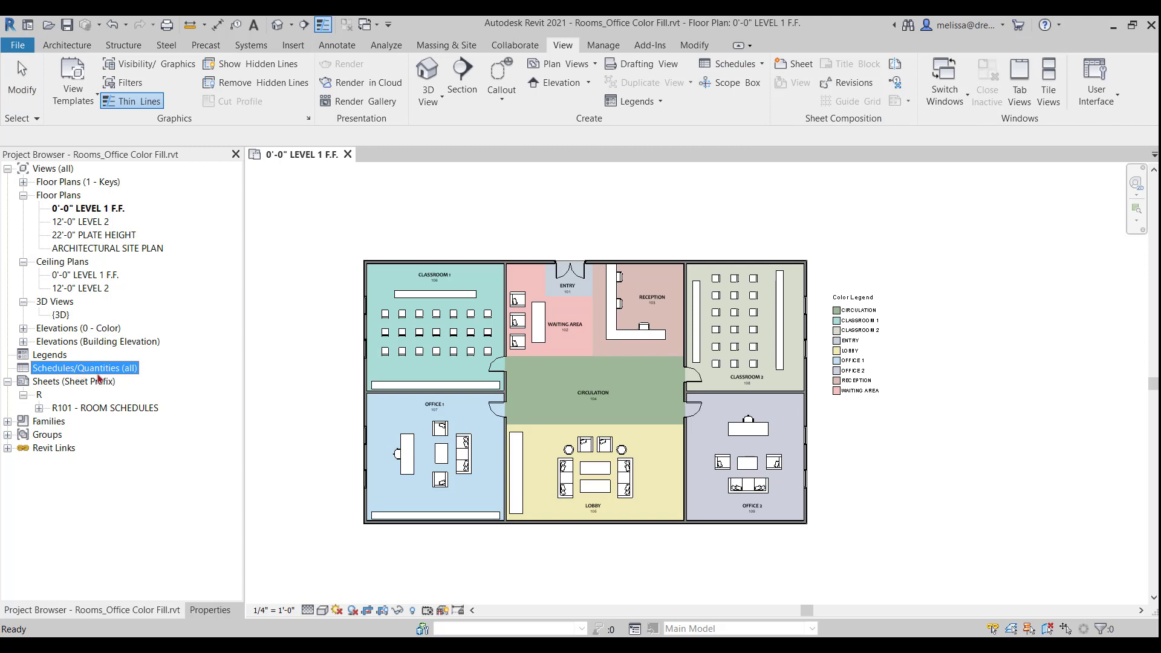
pyautogui.rightClick(98, 373)
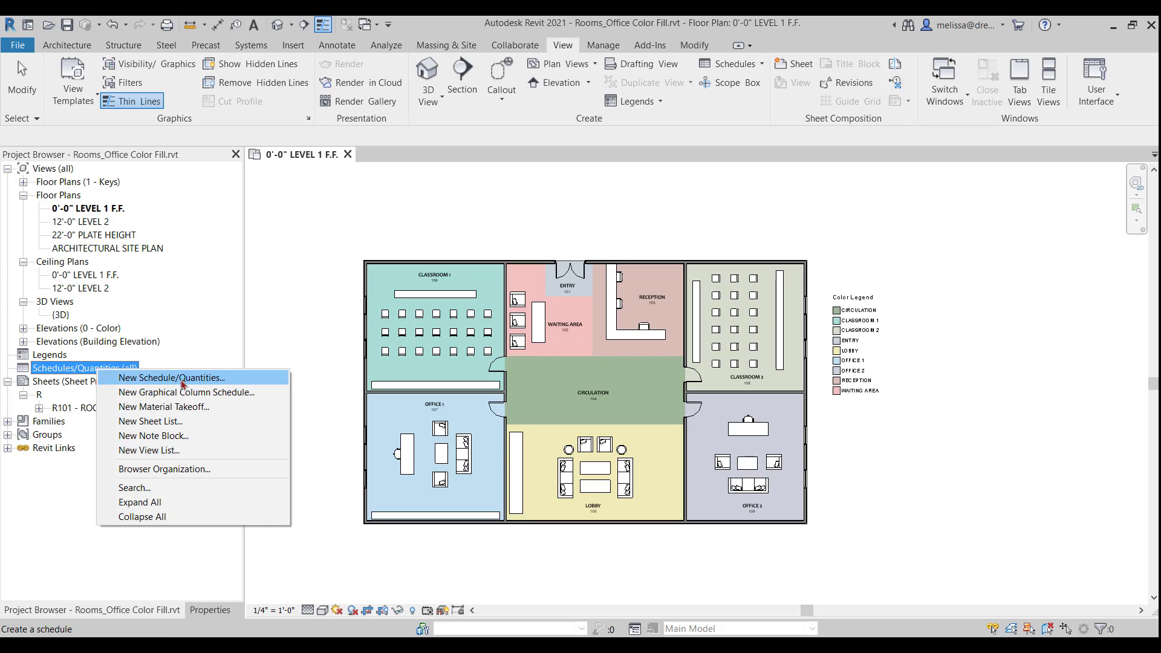
# Start a new schedule via New Schedule/Quantities and look over the category list
pyautogui.click(181, 379)
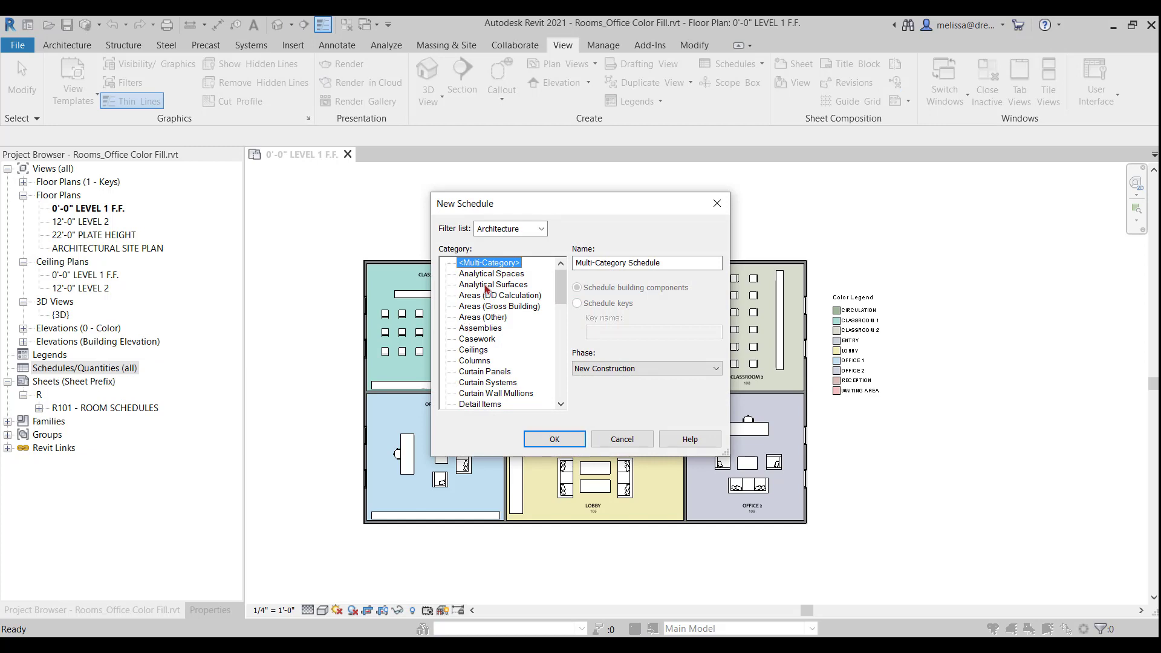
pyautogui.scroll(-5, 498, 299)
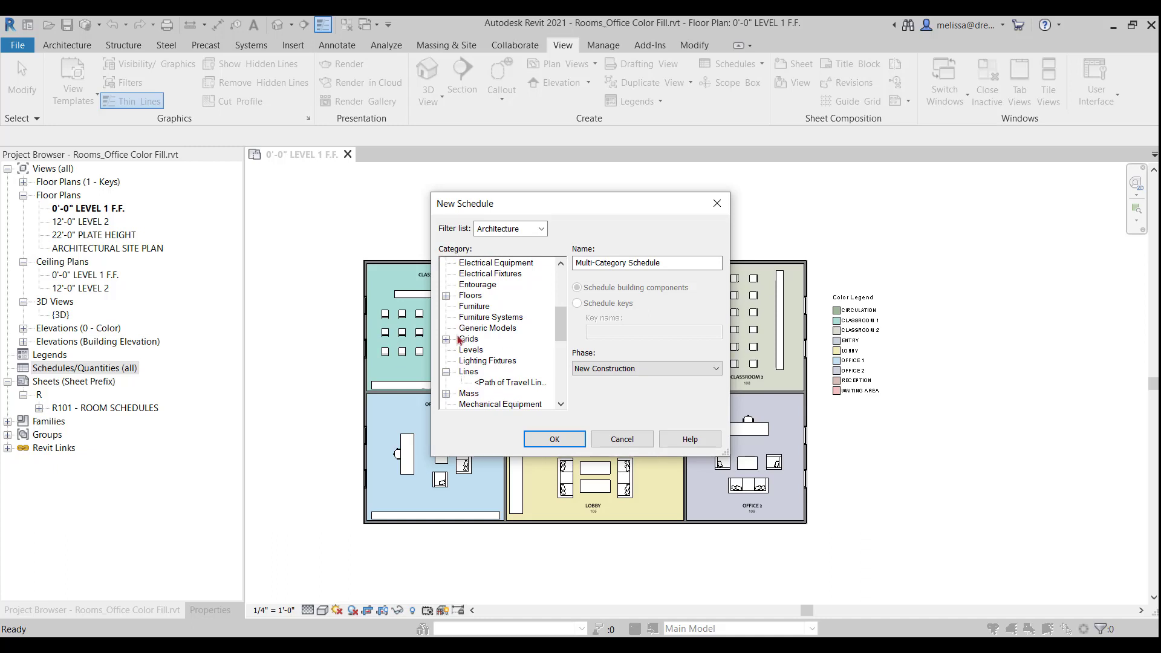
pyautogui.scroll(3, 535, 234)
# Toggle the Structural, Mechanical, Electrical, Piping and Infrastructure filters off again, keeping only Architecture
pyautogui.click(540, 230)
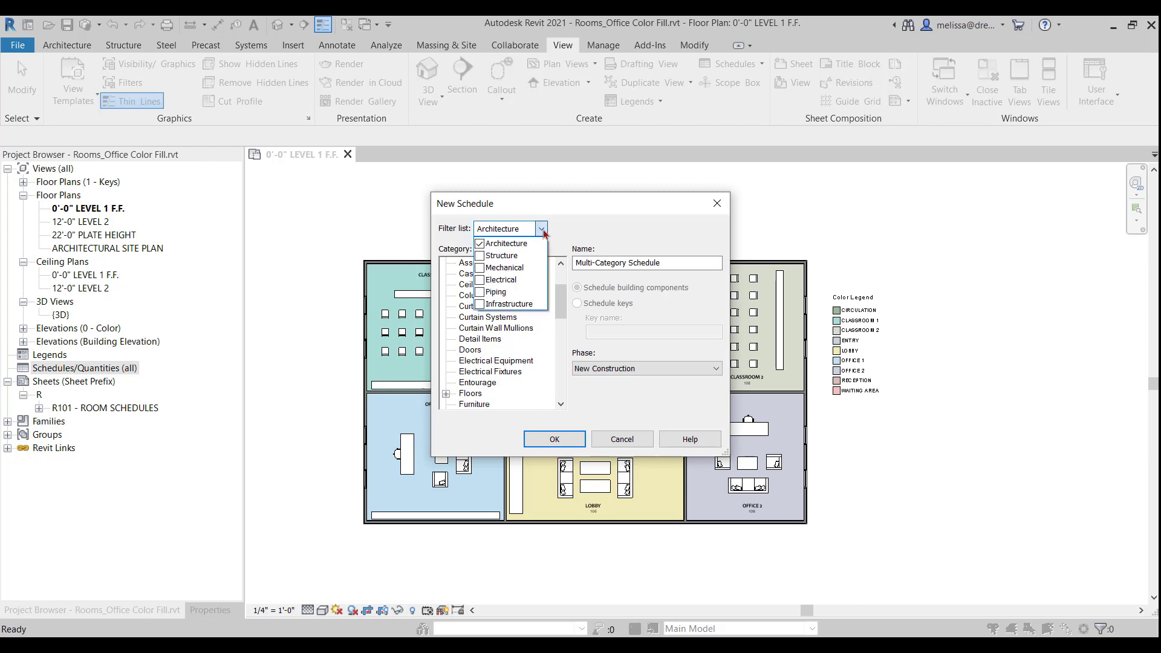
pyautogui.click(480, 255)
pyautogui.click(480, 268)
pyautogui.click(479, 279)
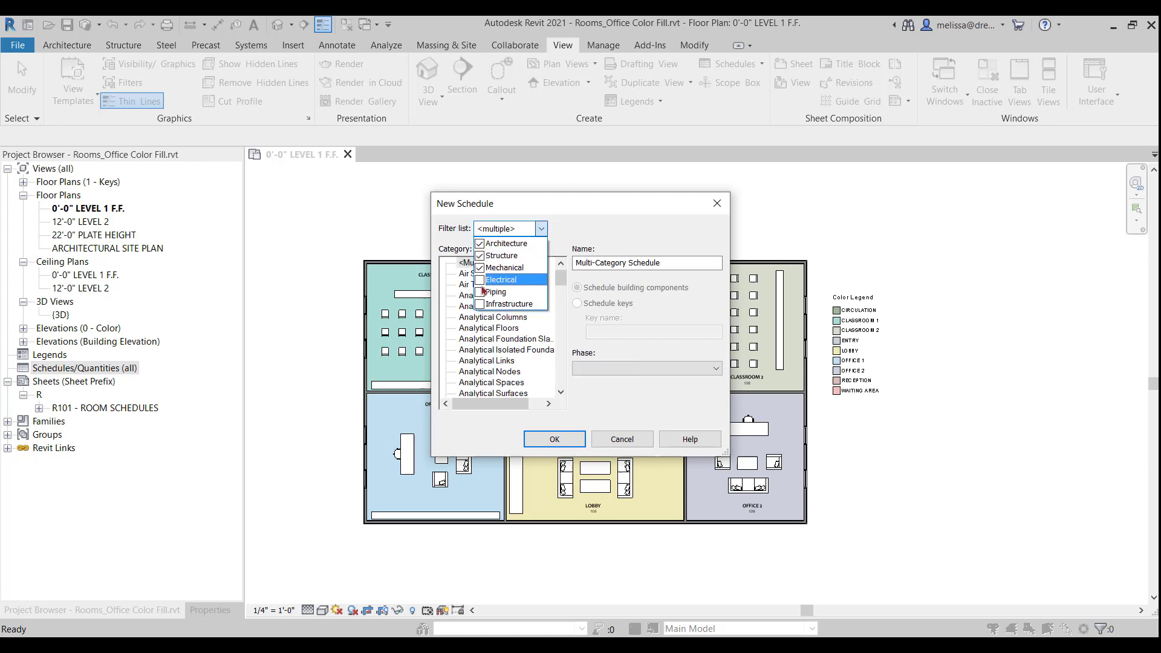
pyautogui.click(480, 292)
pyautogui.click(481, 304)
pyautogui.click(481, 304)
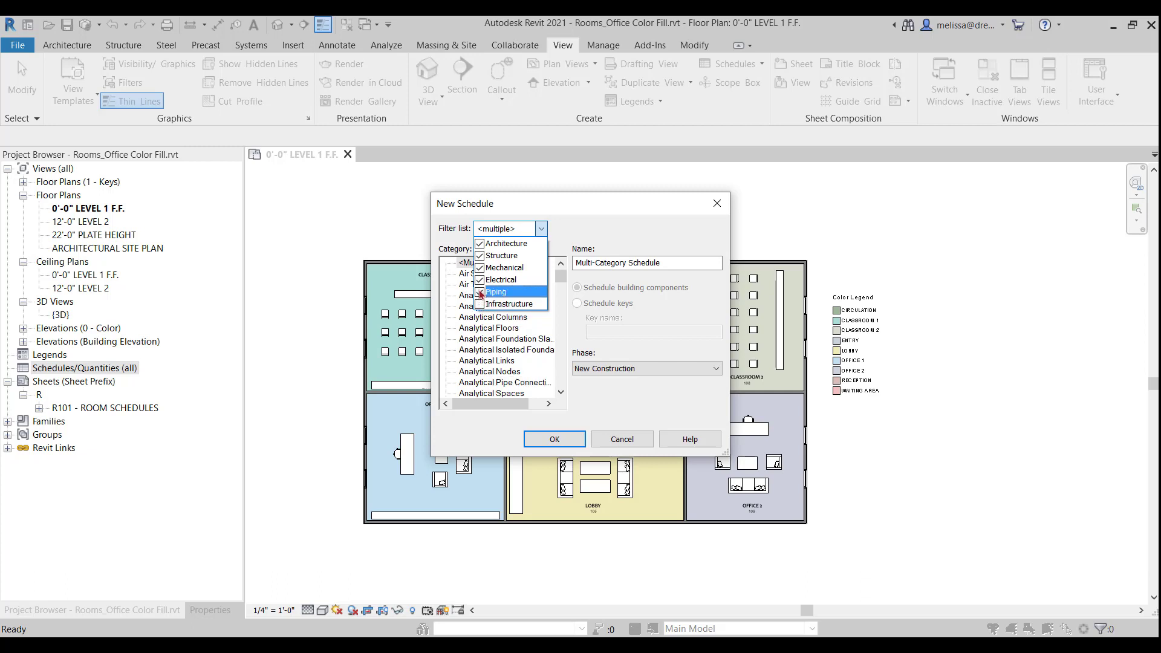
pyautogui.click(479, 291)
pyautogui.click(480, 279)
pyautogui.click(479, 268)
pyautogui.click(480, 255)
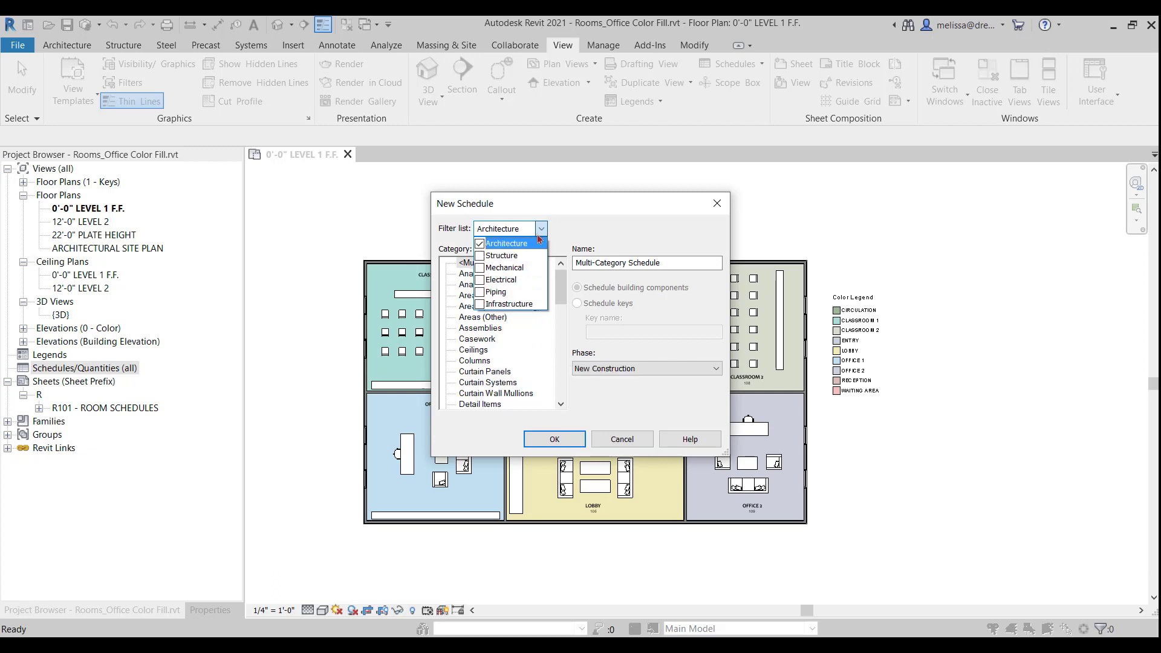
pyautogui.click(578, 230)
# Select a category, then jump to the categories starting with R
pyautogui.click(475, 363)
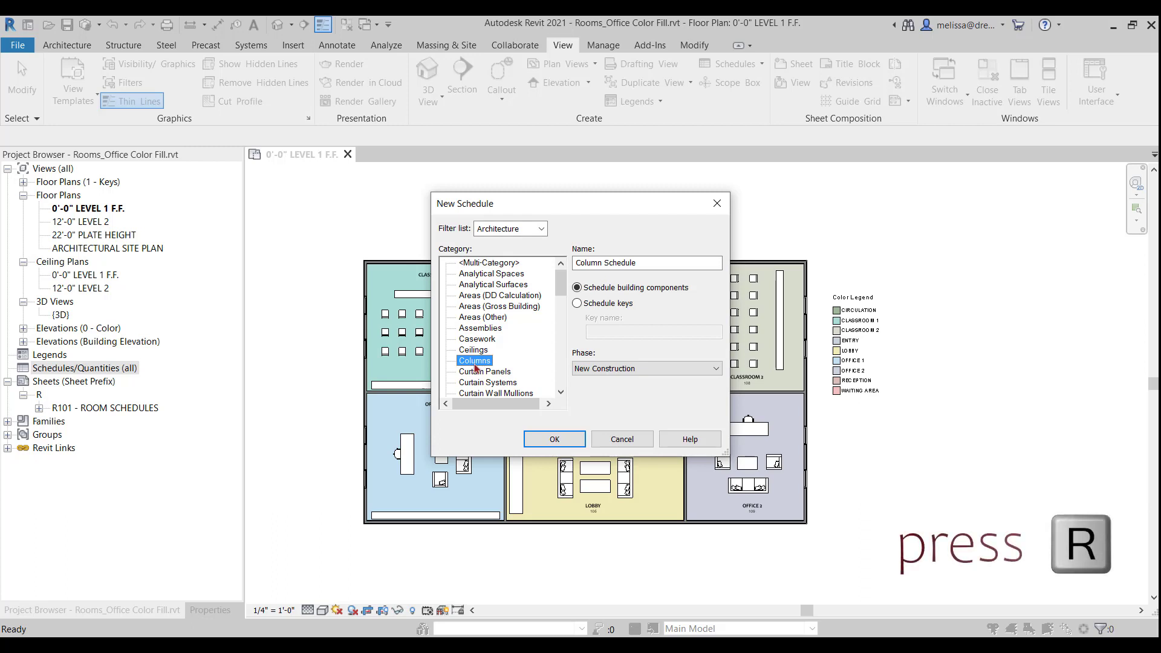
pyautogui.press('r')
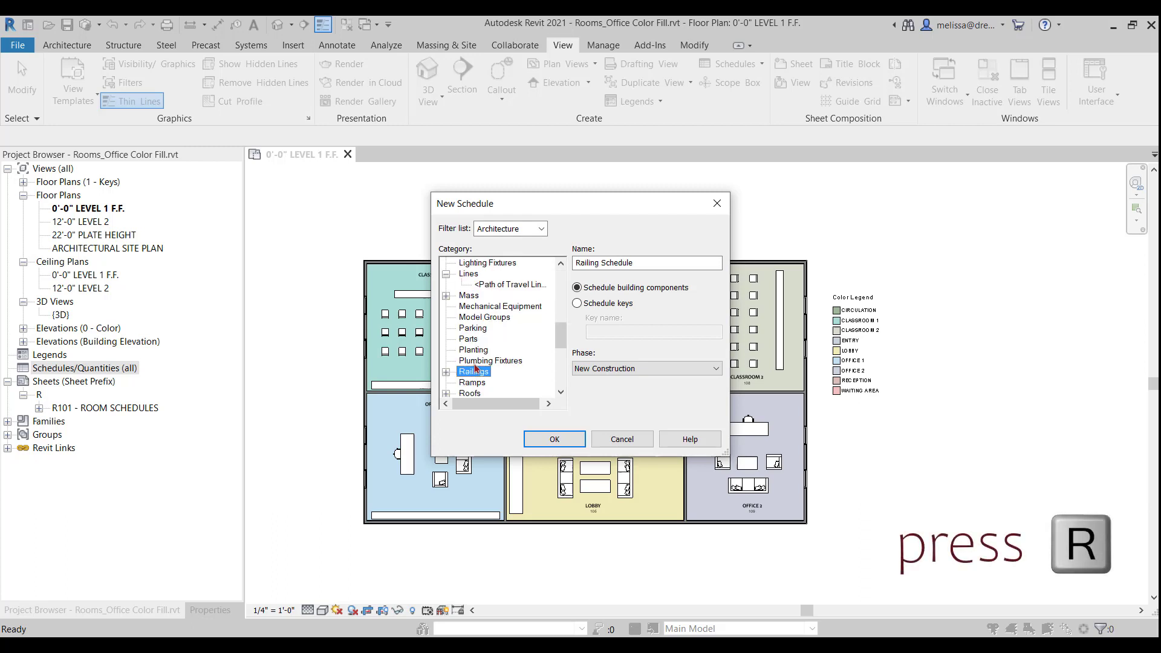
pyautogui.scroll(-1, 490, 356)
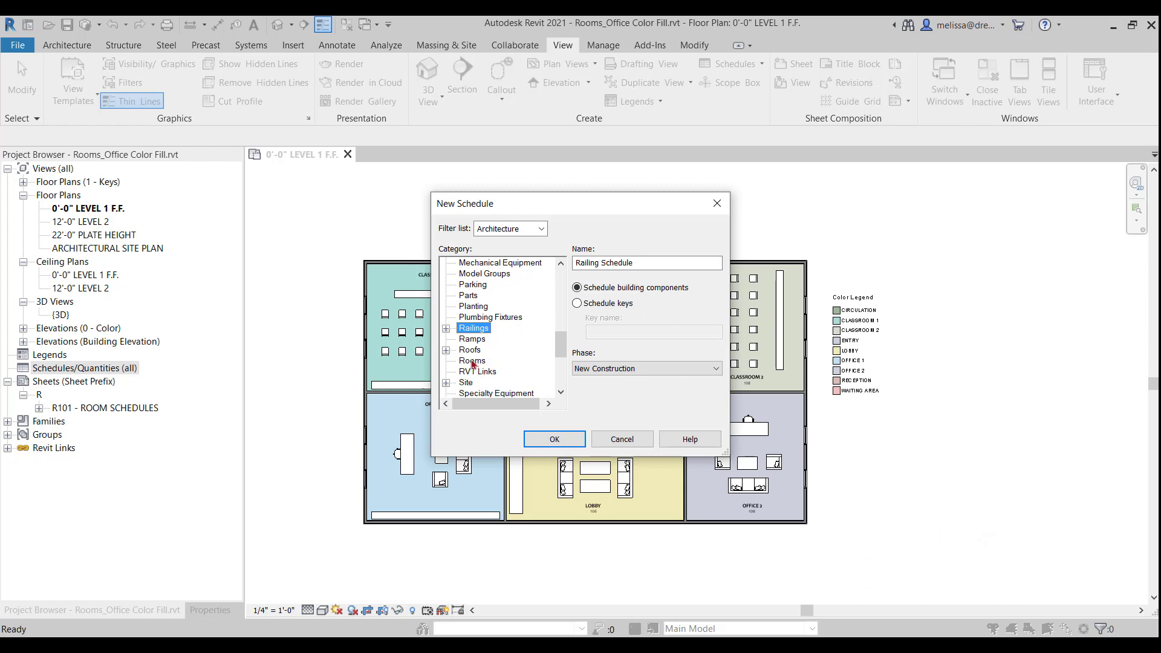
# Choose Rooms, keep the name Room Schedule, and set the phase to New Construction
pyautogui.click(472, 362)
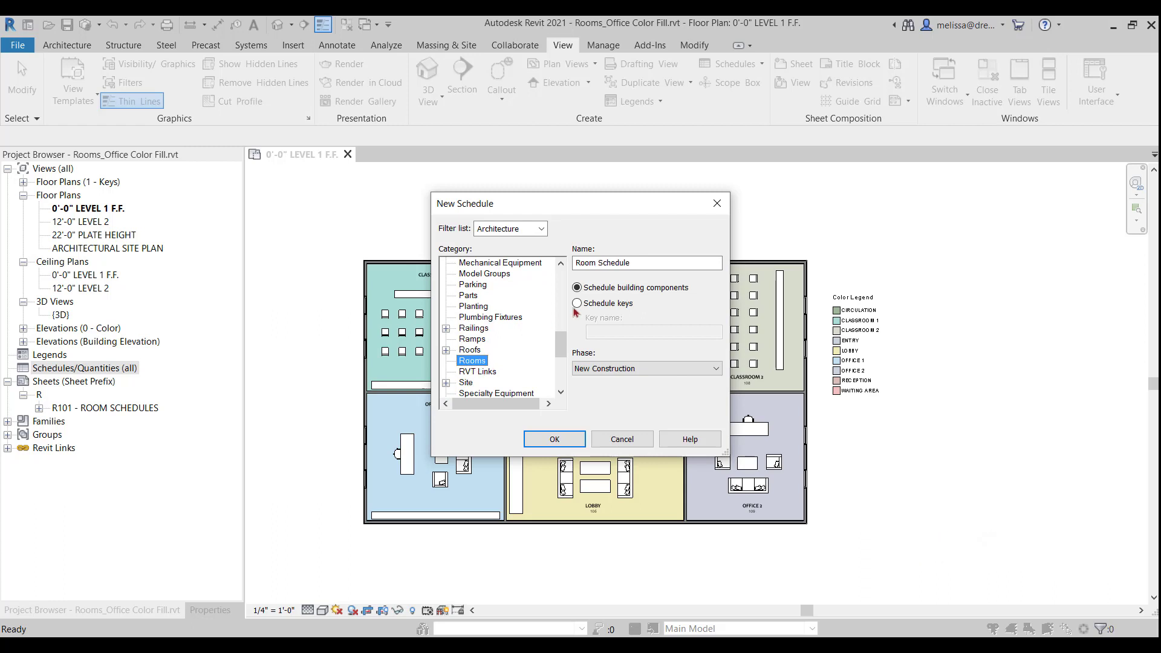
pyautogui.click(659, 263)
pyautogui.moveTo(633, 262); pyautogui.dragTo(571, 259)
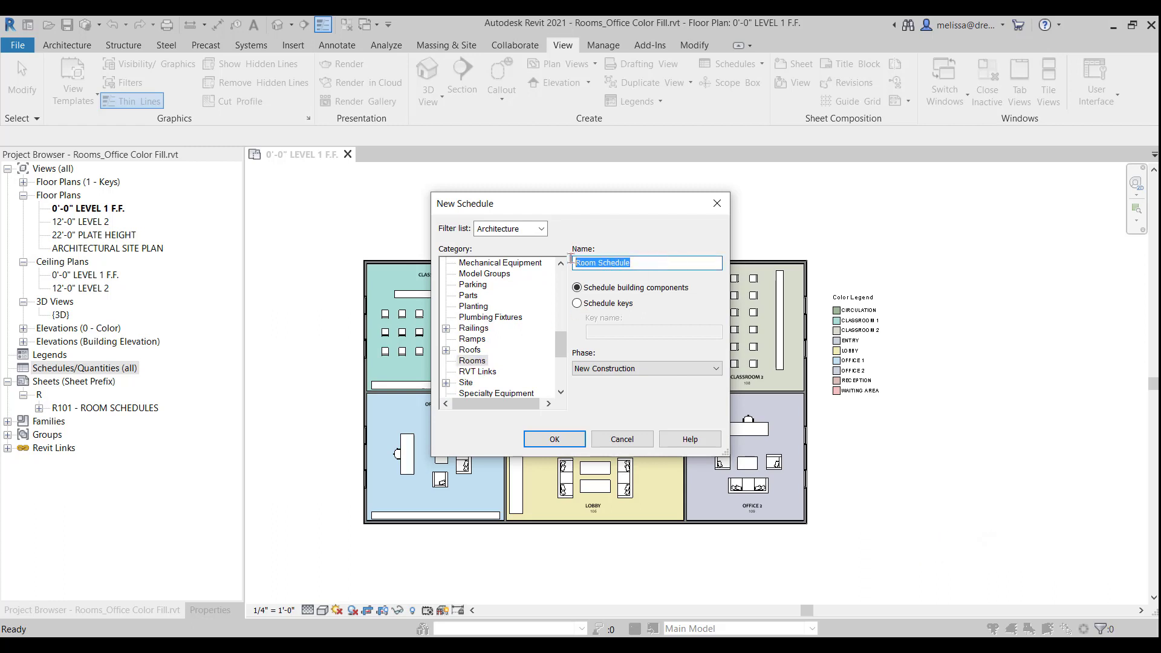
pyautogui.click(640, 262)
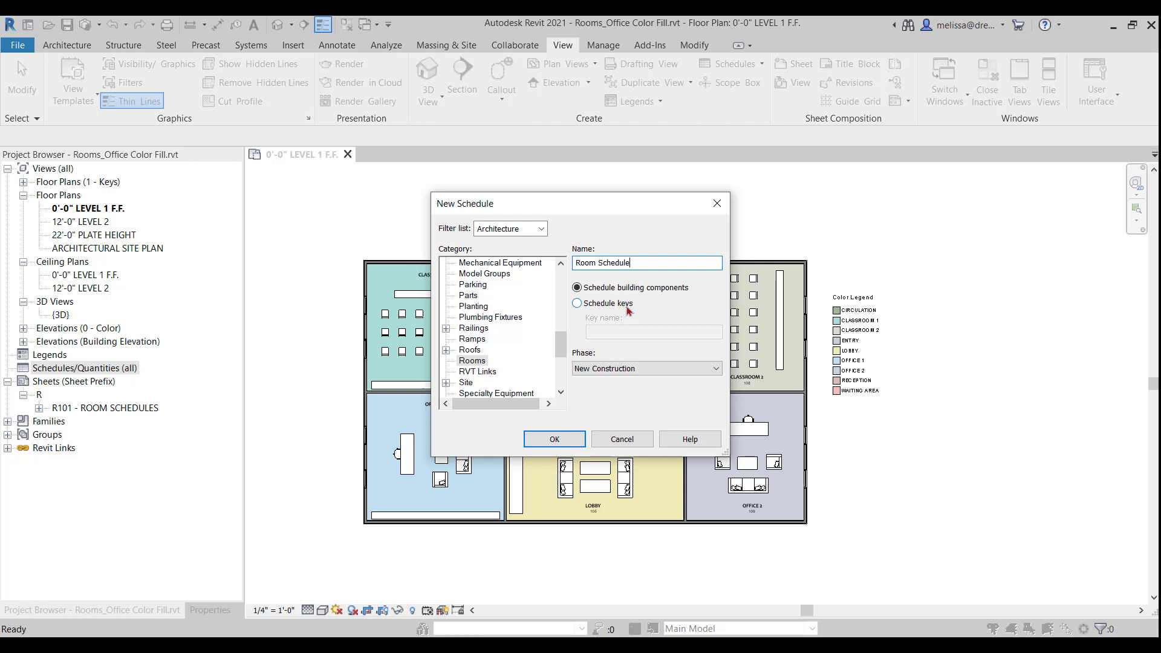
pyautogui.click(646, 369)
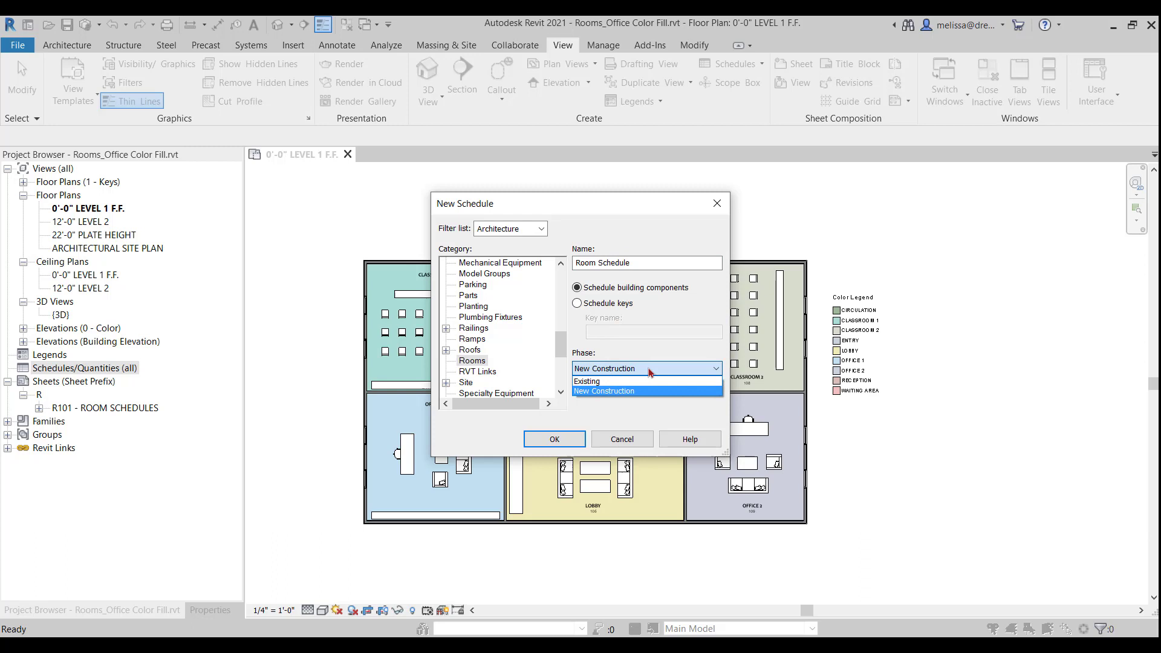
pyautogui.click(624, 393)
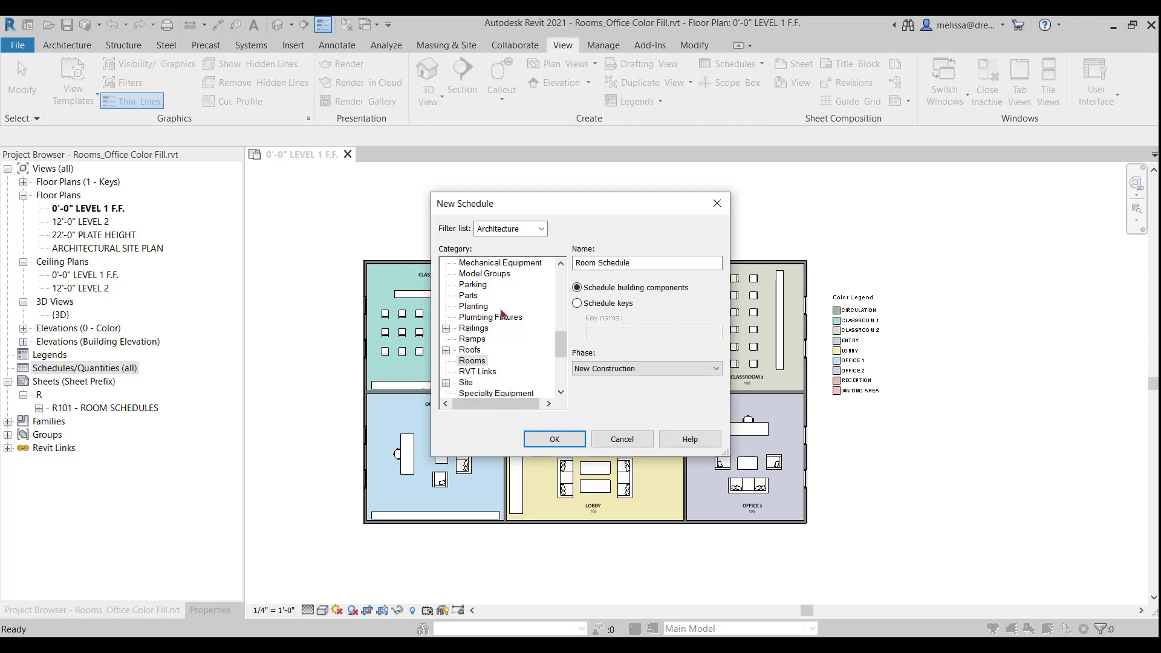
# Create the schedule, centre Schedule Properties, and review Filter, Sorting/Grouping and Formatting before returning to Fields
pyautogui.click(548, 445)
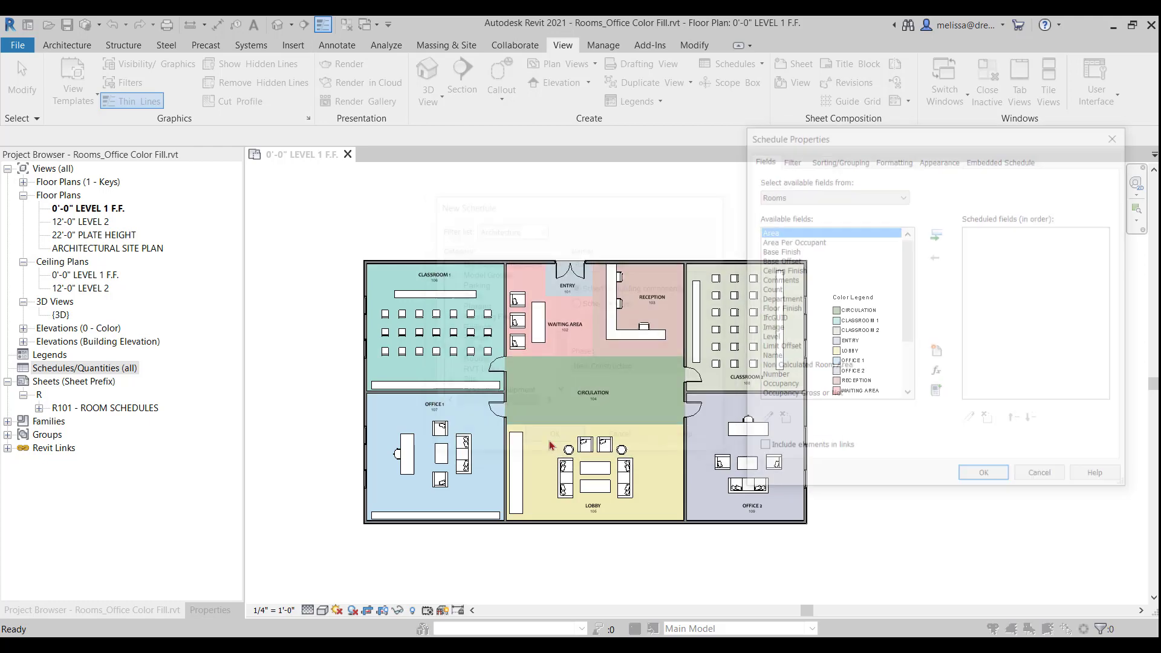
pyautogui.moveTo(864, 139); pyautogui.dragTo(507, 166)
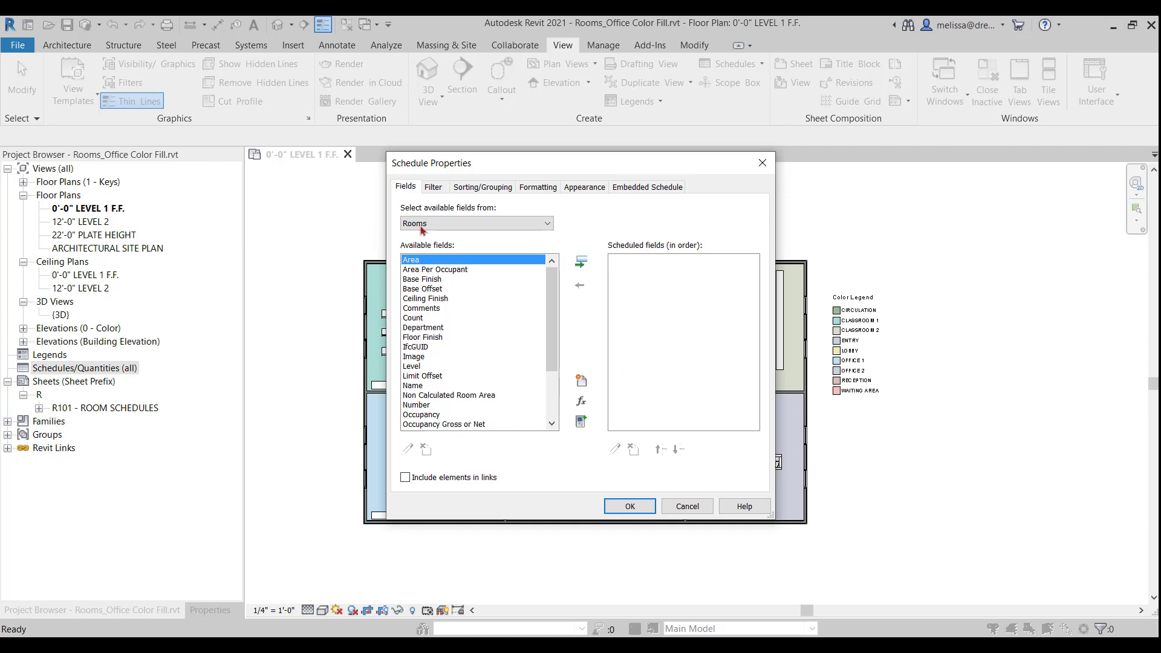
pyautogui.click(434, 188)
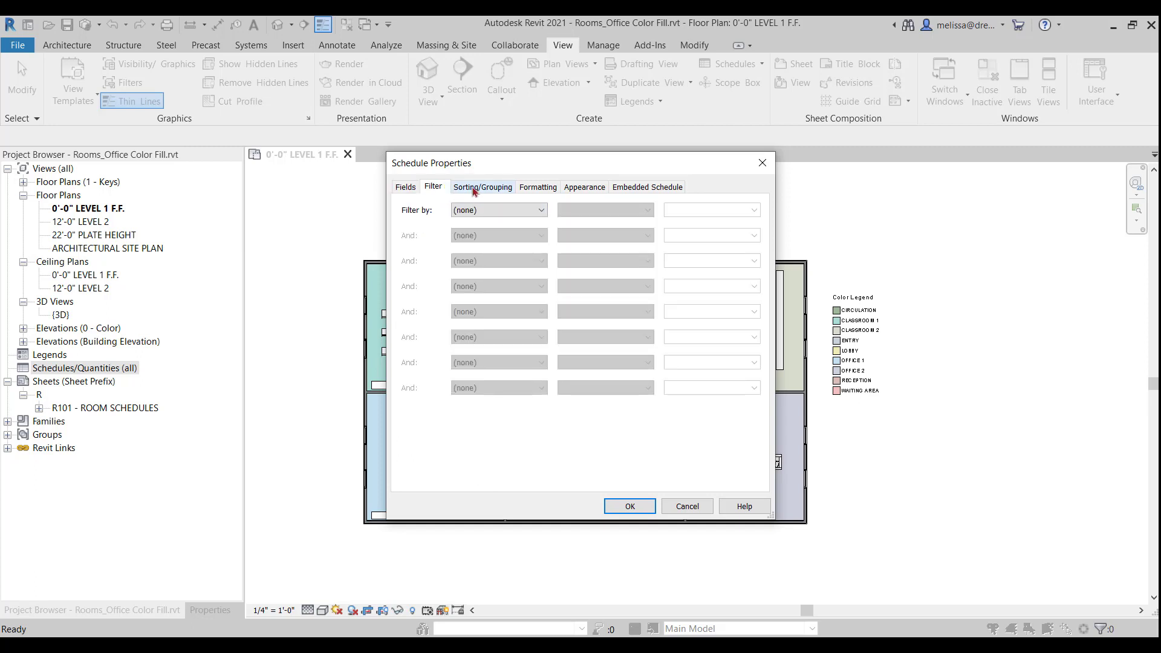
pyautogui.click(475, 188)
pyautogui.click(535, 189)
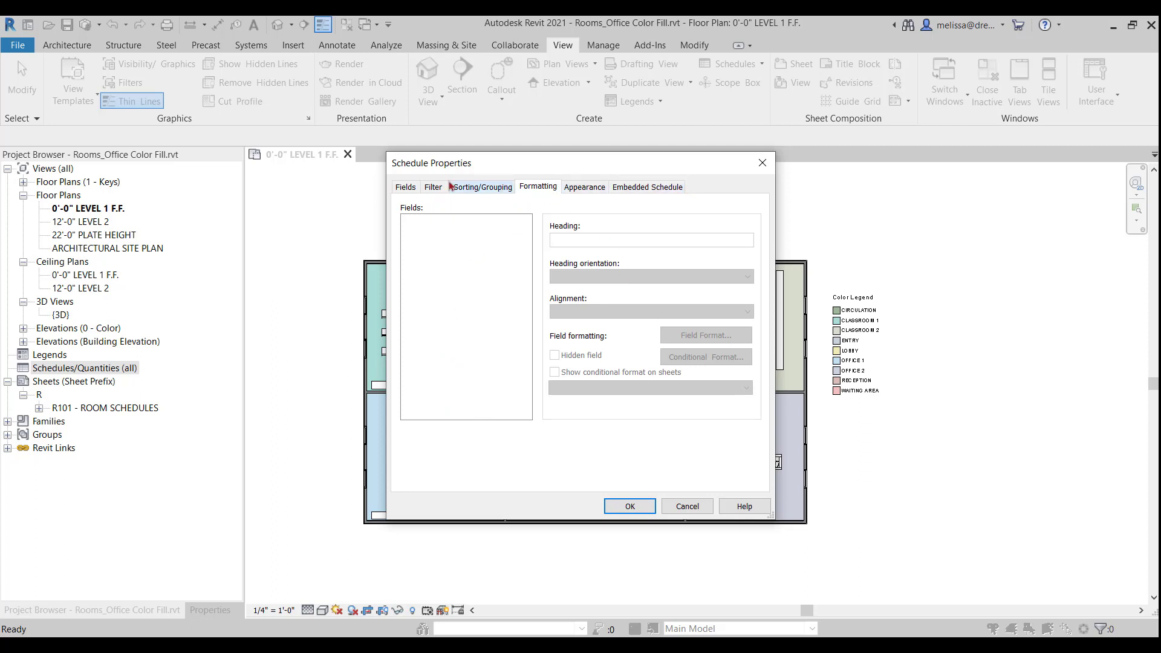
pyautogui.click(404, 188)
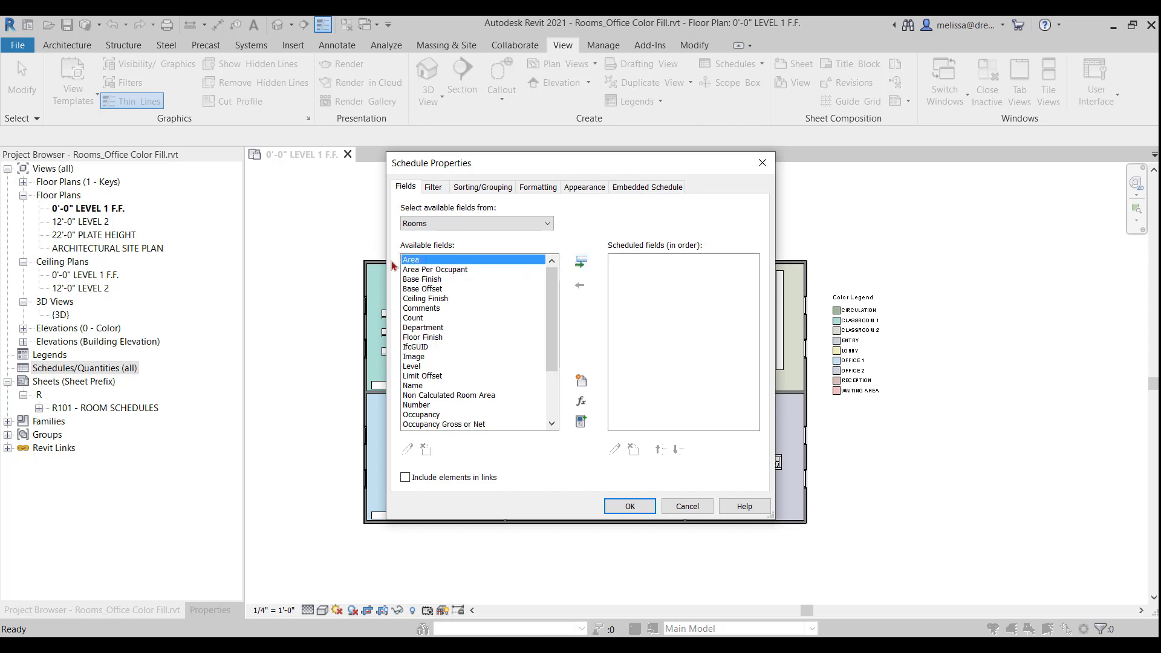
# Add Area, Level, Name, Number, Floor Finish and Perimeter as scheduled fields
pyautogui.click(579, 268)
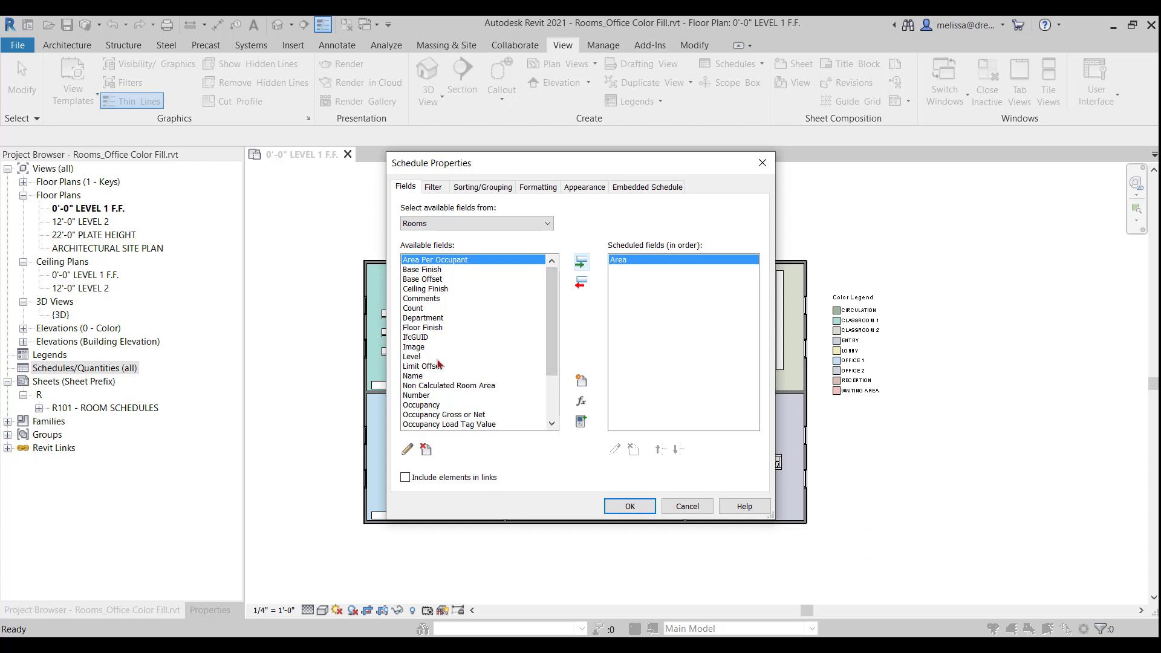
pyautogui.click(411, 357)
pyautogui.click(581, 263)
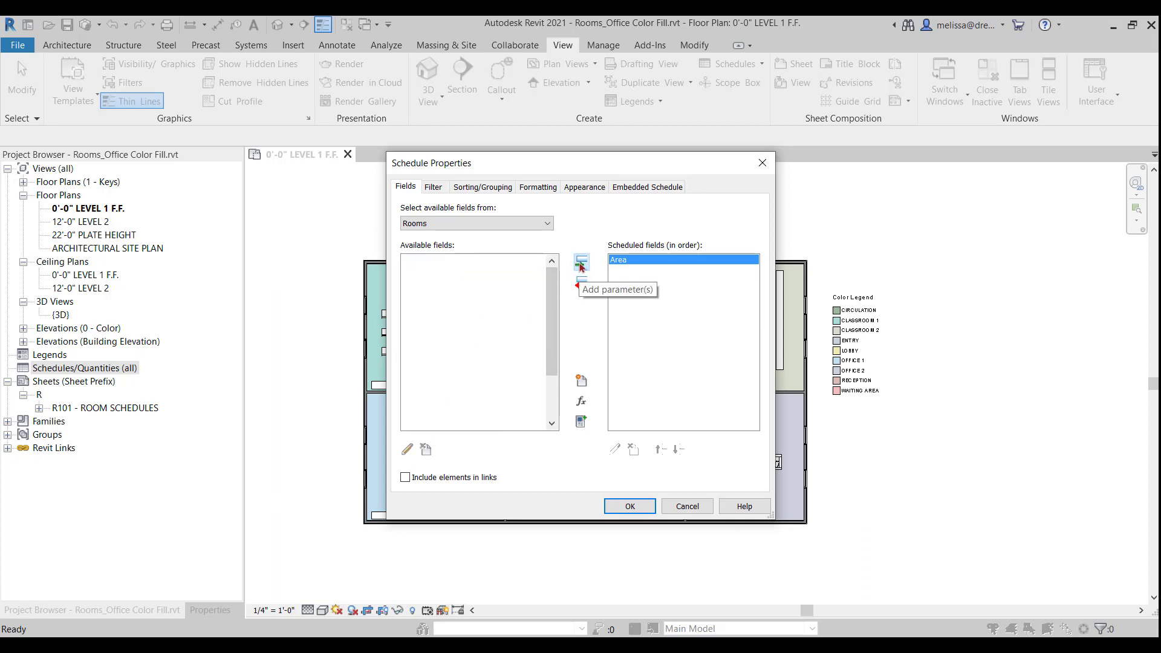
pyautogui.click(421, 366)
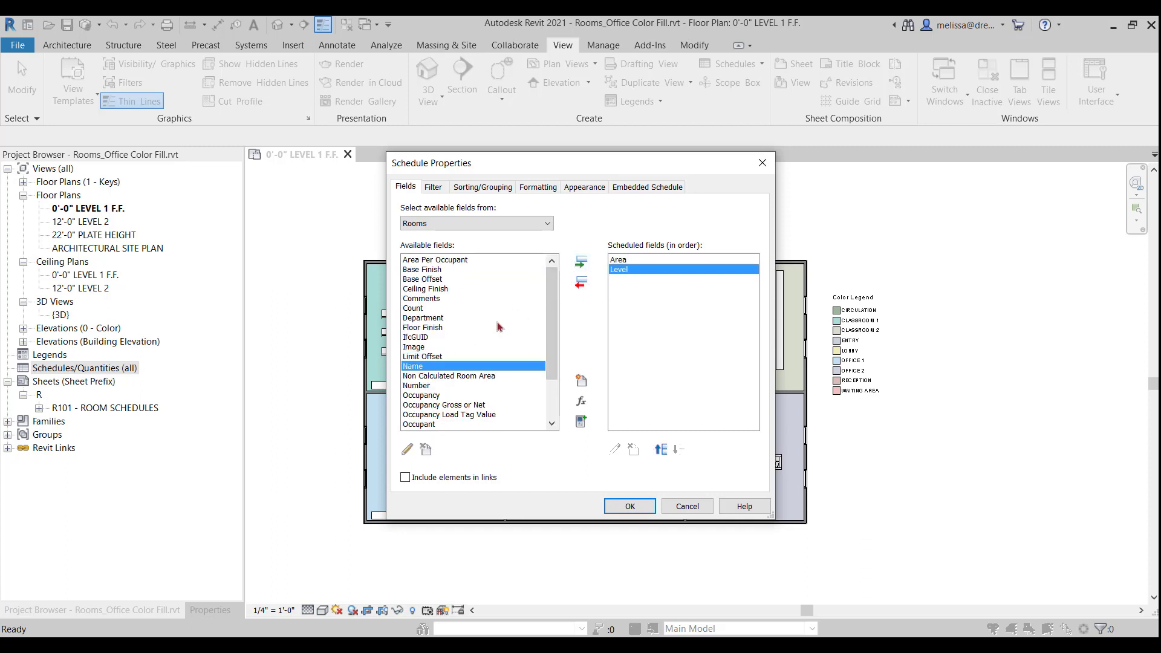
pyautogui.click(582, 263)
pyautogui.click(426, 376)
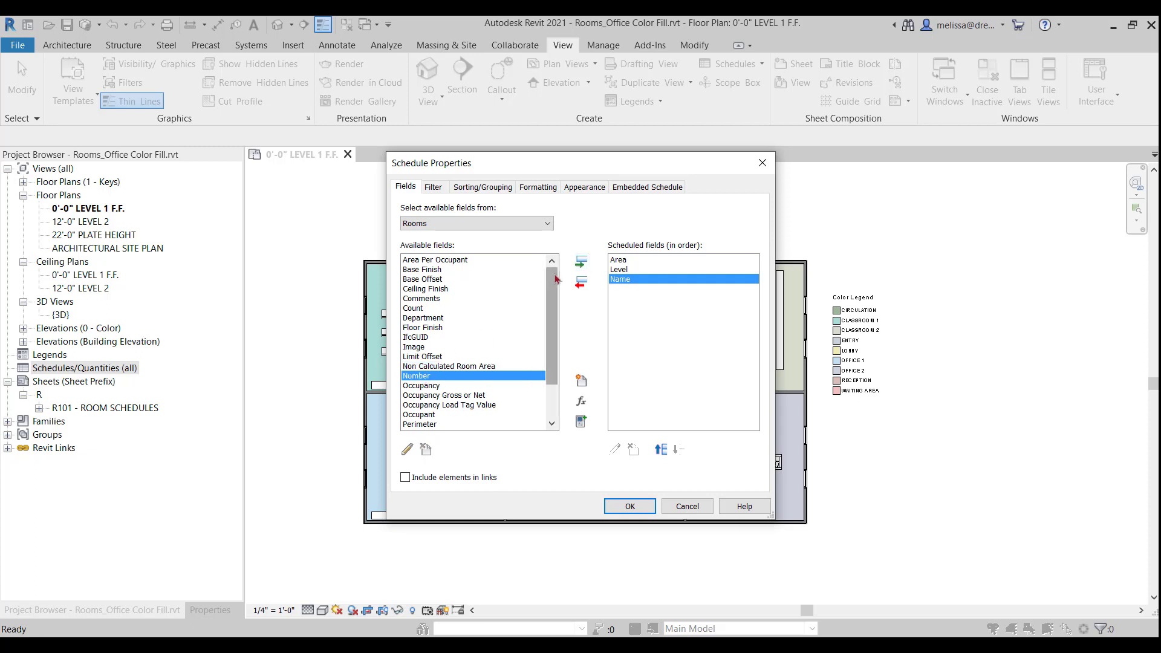
pyautogui.click(580, 263)
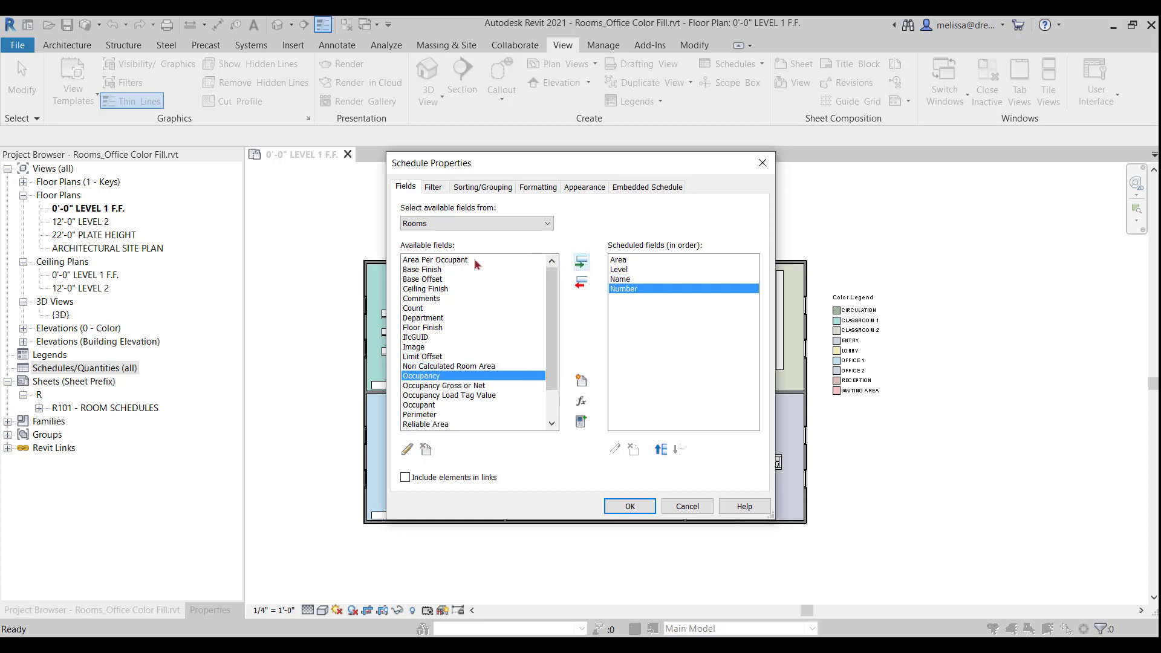
pyautogui.click(437, 328)
pyautogui.click(581, 263)
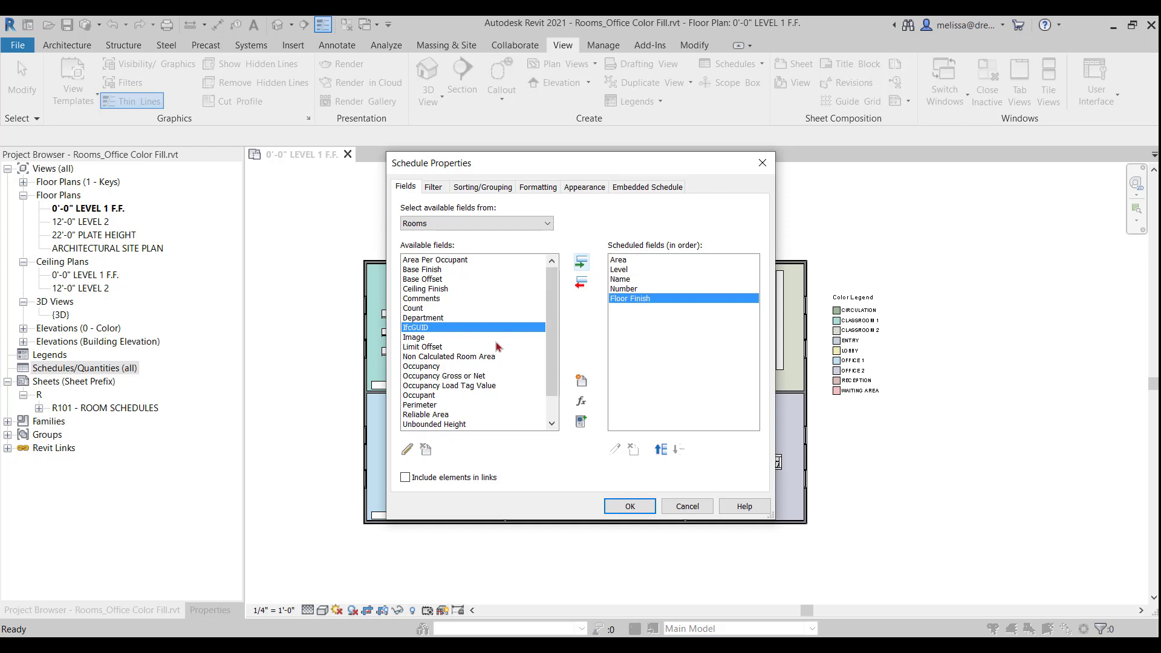
pyautogui.scroll(-1, 457, 357)
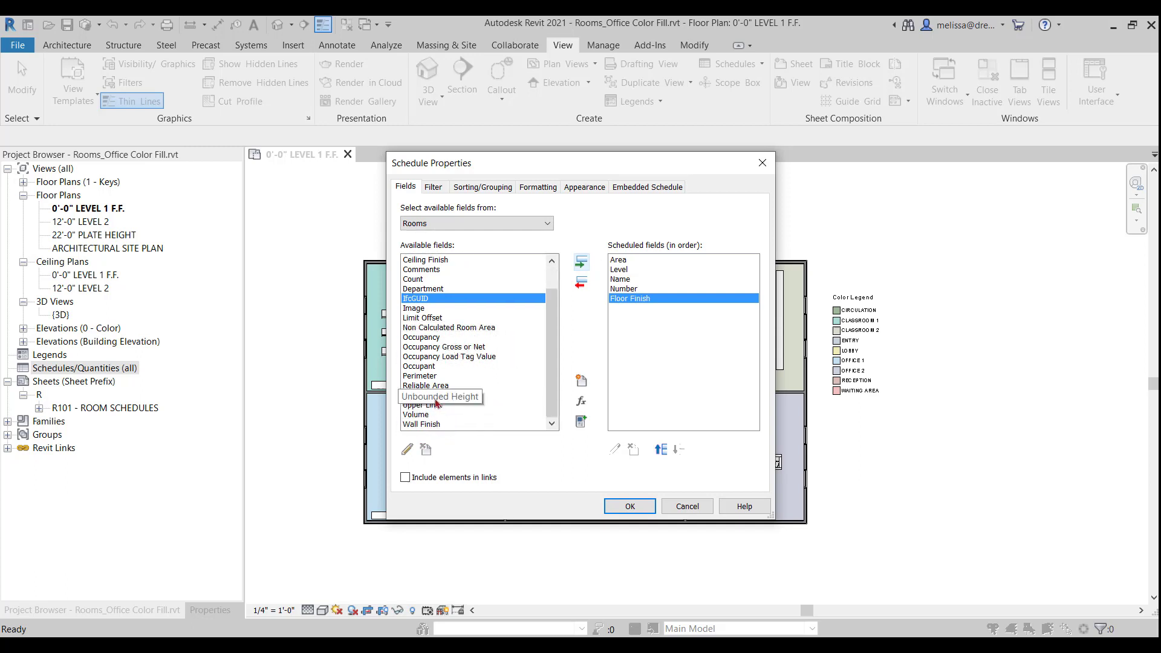
pyautogui.click(423, 377)
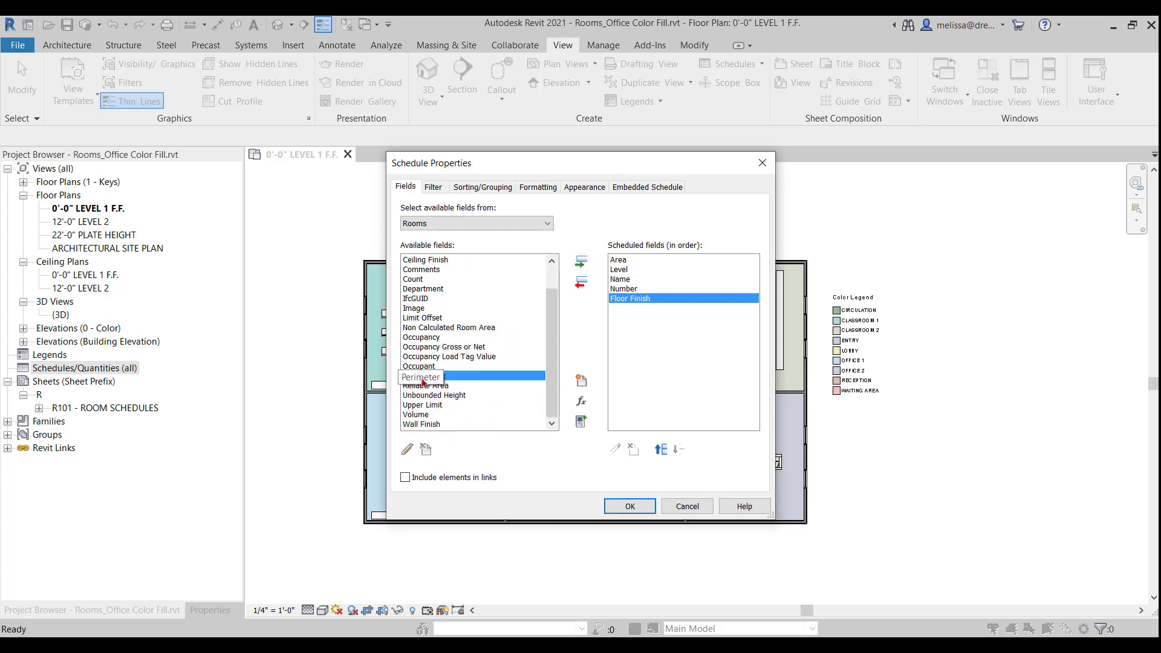
pyautogui.click(580, 262)
# Reorder the fields to Level, Name, Number, Area, Floor Finish, Perimeter and confirm
pyautogui.click(622, 300)
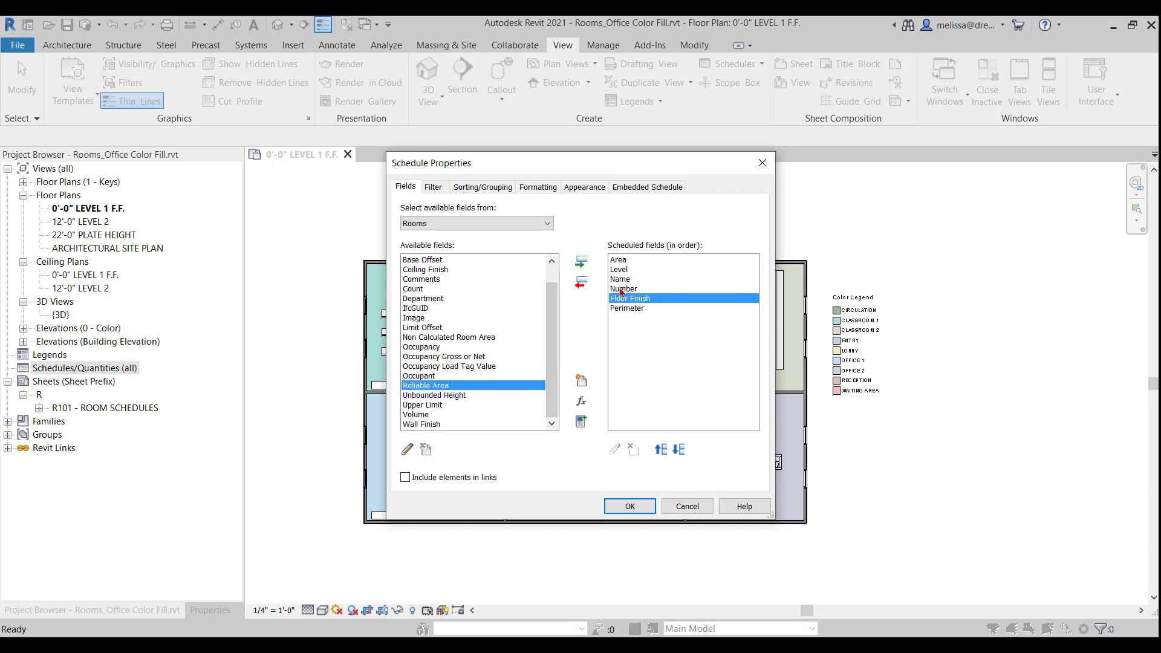
pyautogui.click(621, 287)
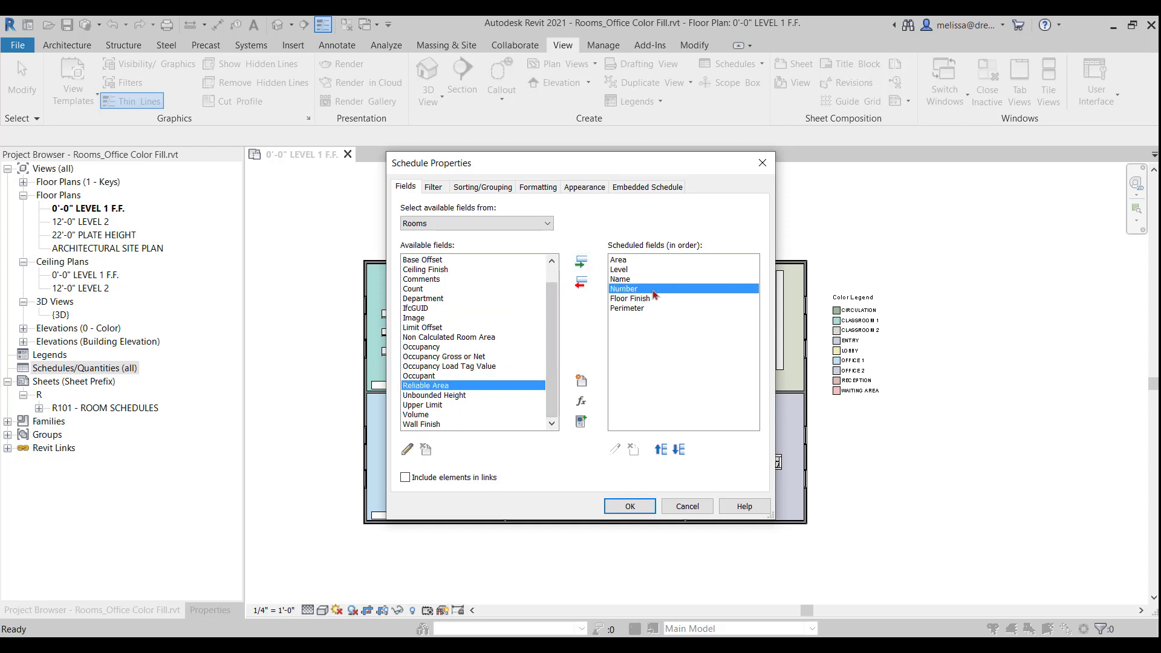
pyautogui.click(621, 269)
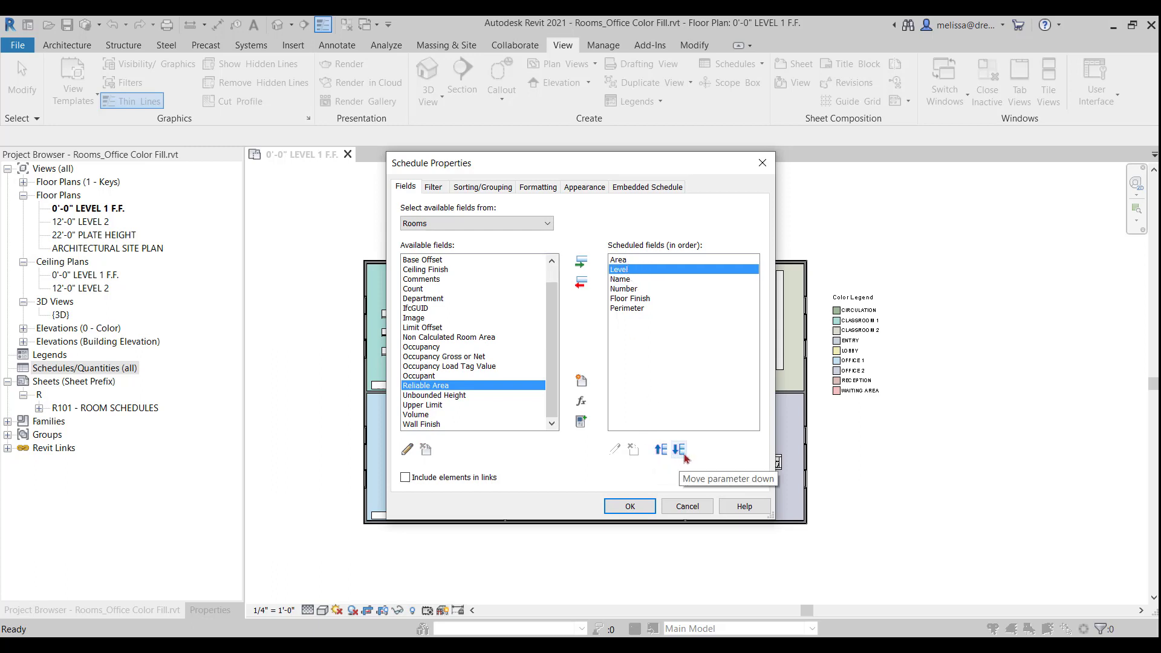
pyautogui.click(660, 451)
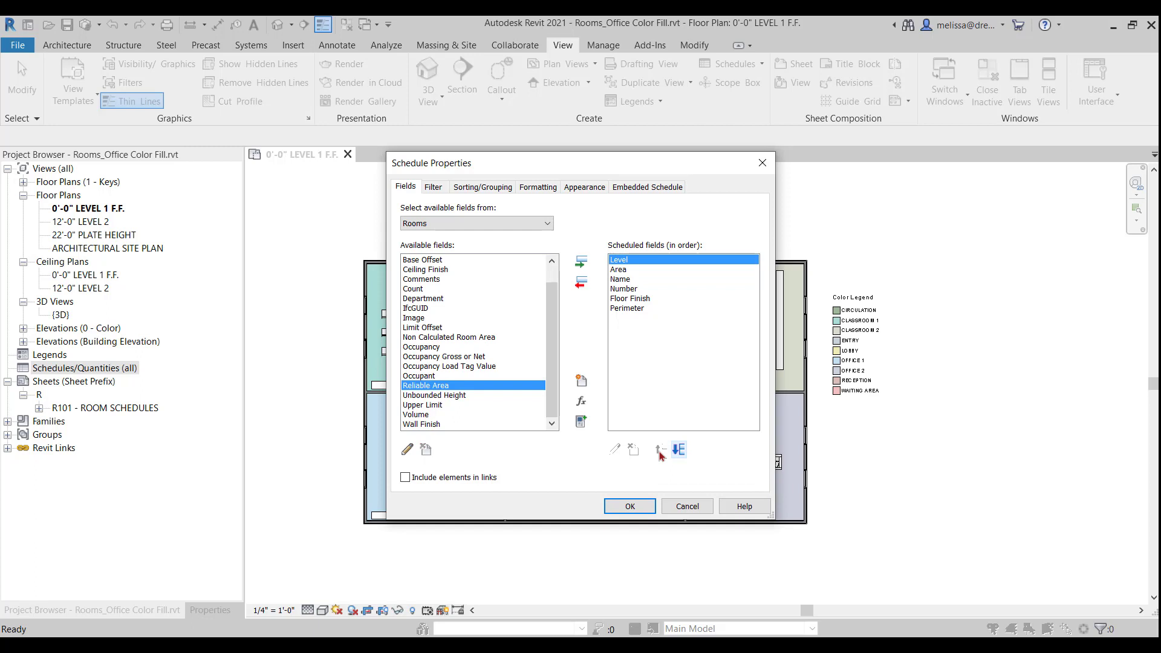
pyautogui.click(626, 279)
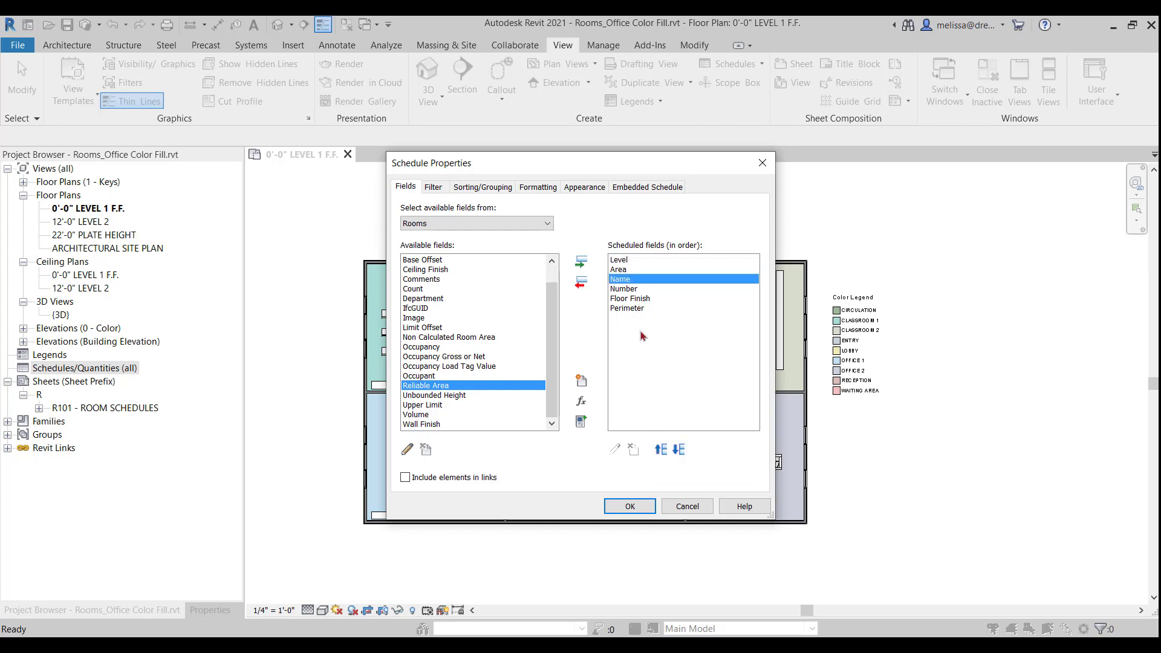
pyautogui.click(660, 451)
pyautogui.click(635, 289)
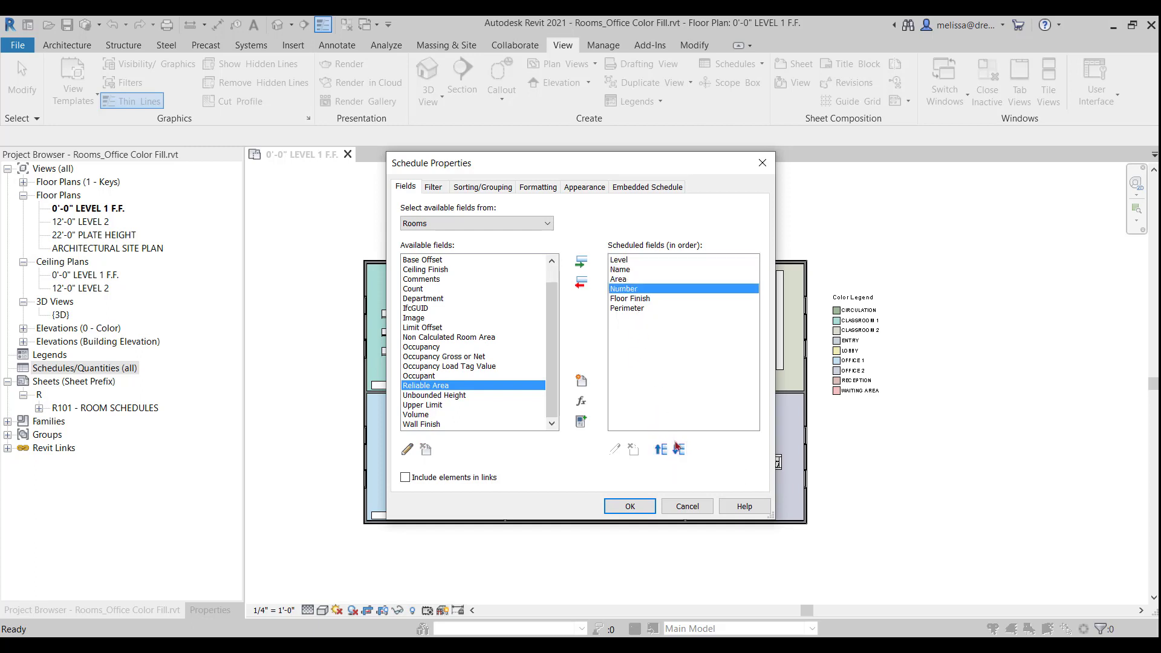
pyautogui.click(660, 451)
pyautogui.click(623, 292)
pyautogui.click(631, 299)
pyautogui.click(632, 308)
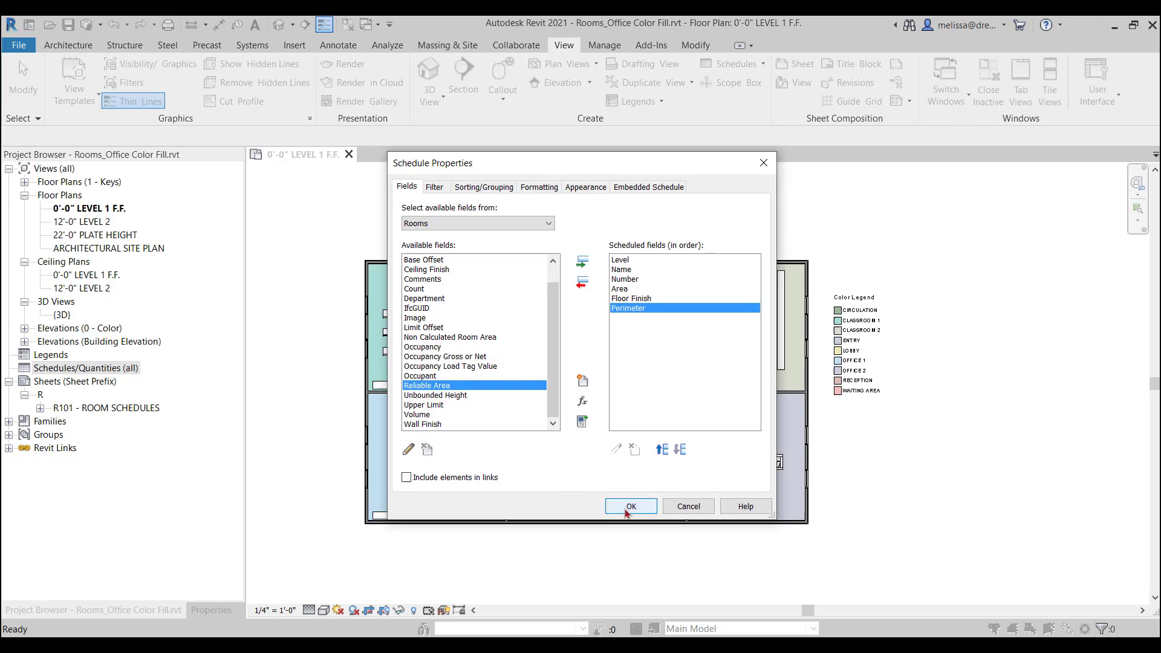
pyautogui.click(626, 511)
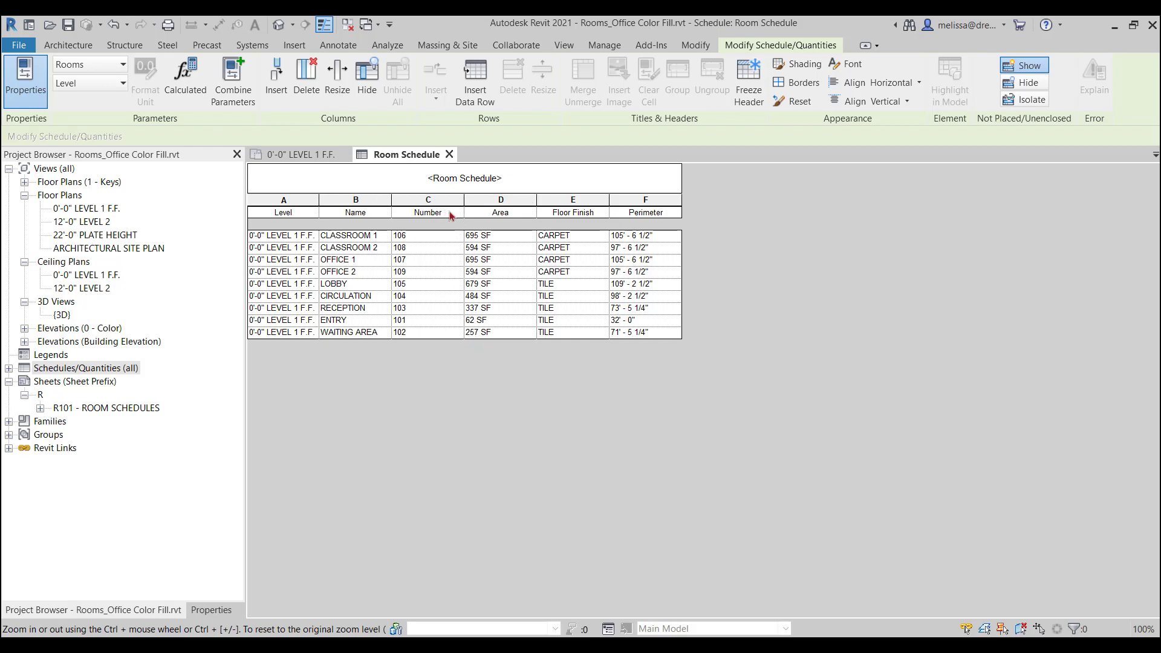
# Change the Area column heading text to 'Area (Square Feet)'
pyautogui.click(450, 213)
pyautogui.click(454, 213)
pyautogui.click(528, 214)
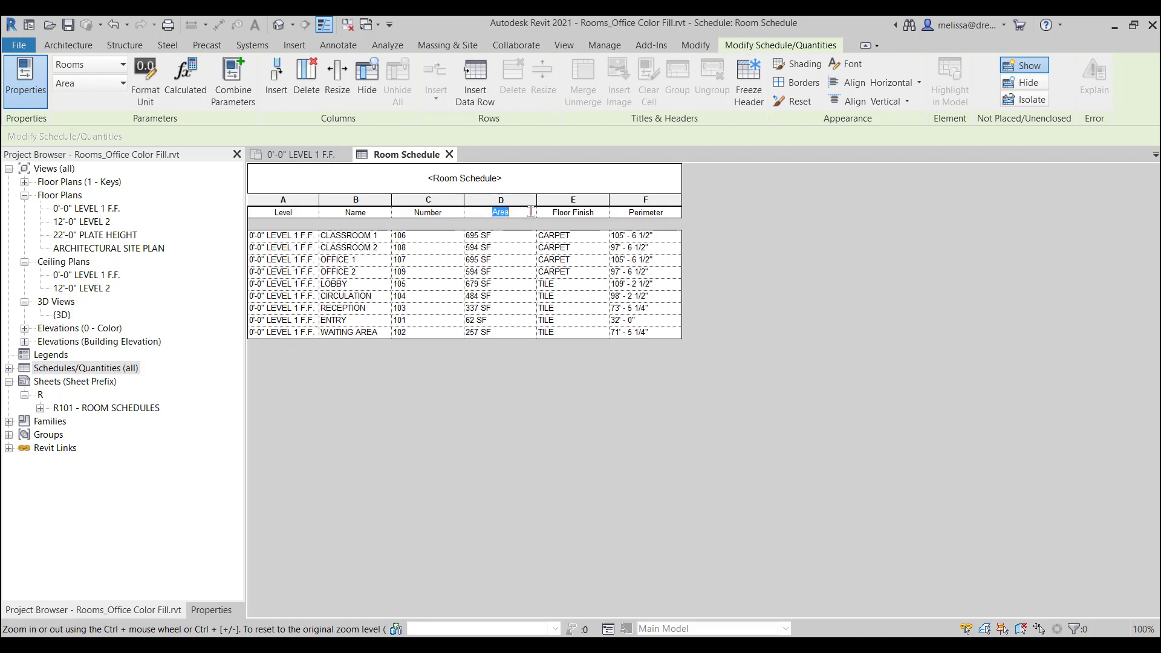
pyautogui.click(530, 212)
pyautogui.moveTo(508, 276)
pyautogui.mouseDown()
pyautogui.moveTo(467, 277)
pyautogui.moveTo(490, 277)
pyautogui.mouseUp()
pyautogui.click(523, 212)
pyautogui.click(521, 211)
pyautogui.write('(Square Feet')
pyautogui.click(525, 236)
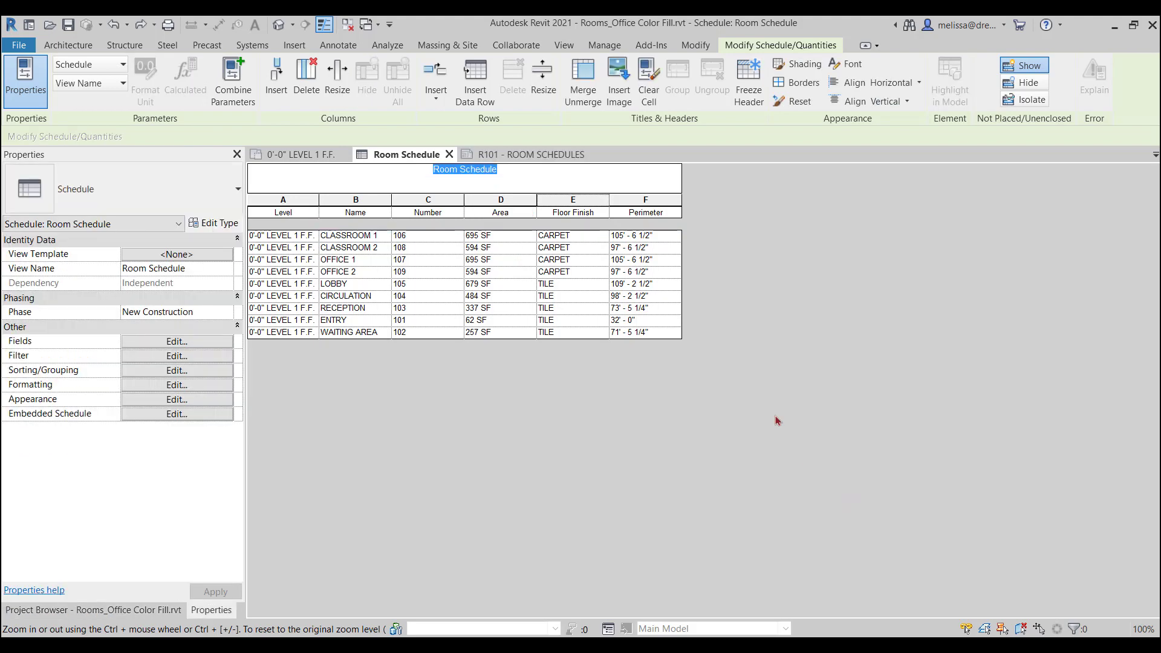
# Set the schedule title font to 1/4" size and bold
pyautogui.click(529, 176)
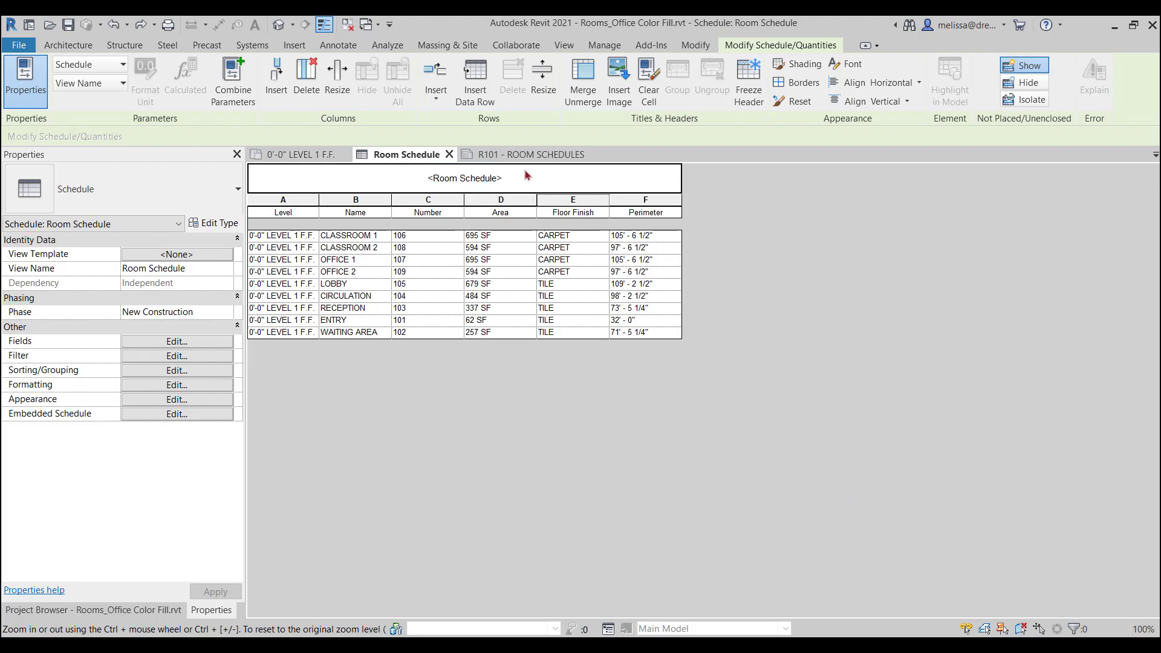
pyautogui.click(530, 176)
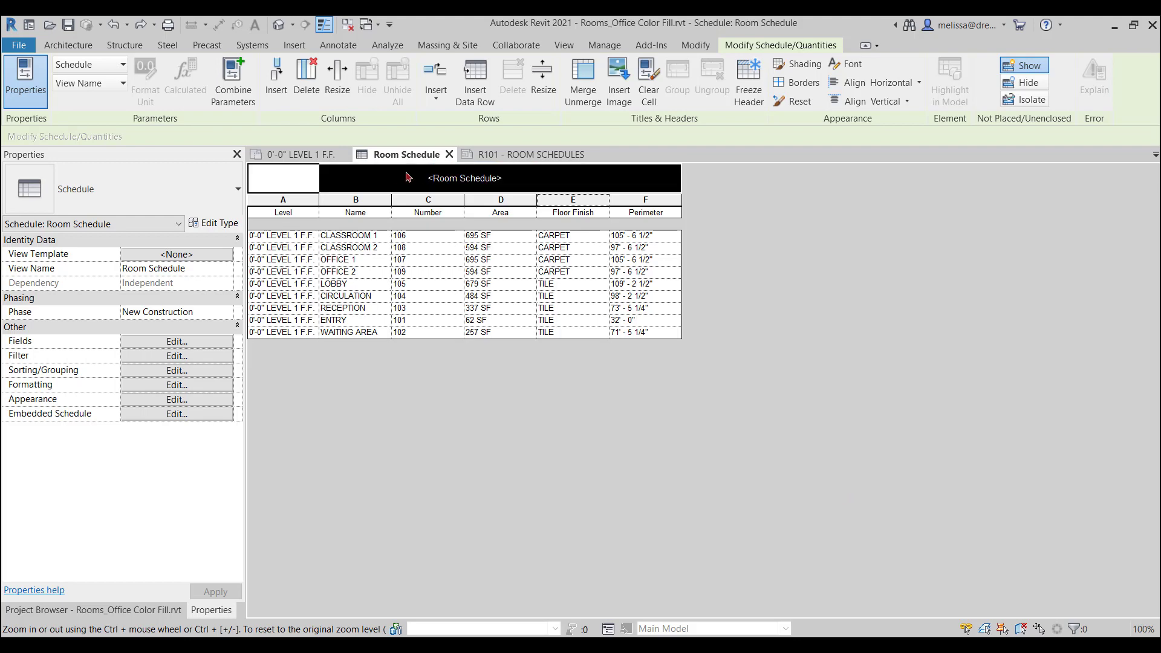
pyautogui.click(847, 64)
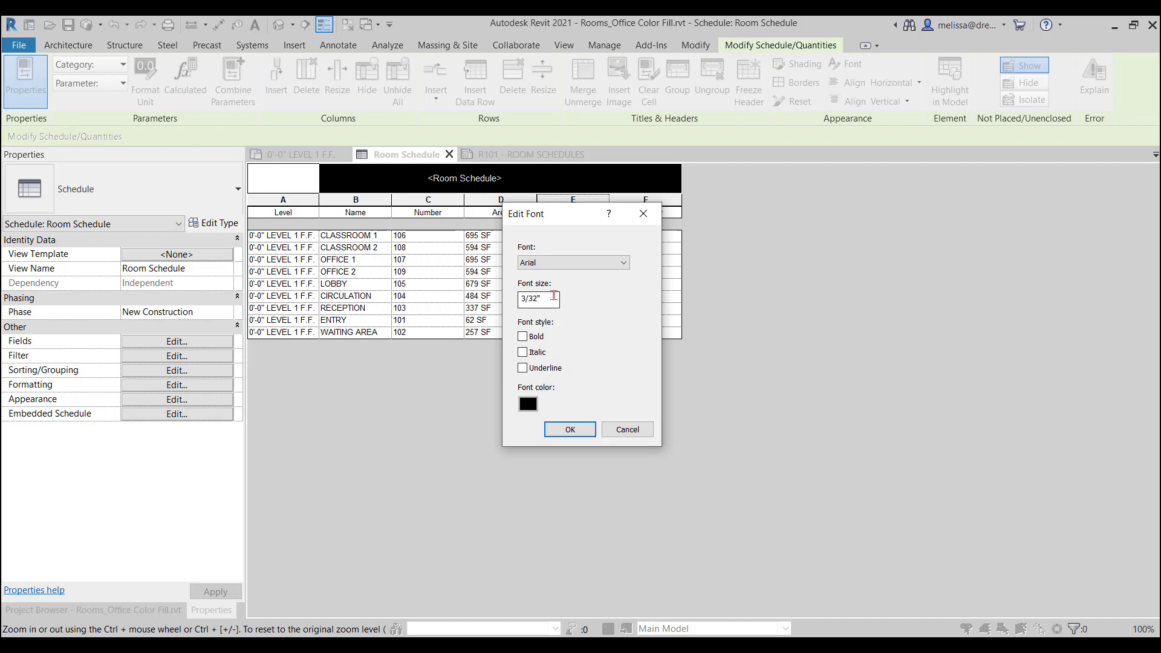
pyautogui.moveTo(555, 299); pyautogui.dragTo(514, 301)
pyautogui.write('1/4')
pyautogui.click(522, 336)
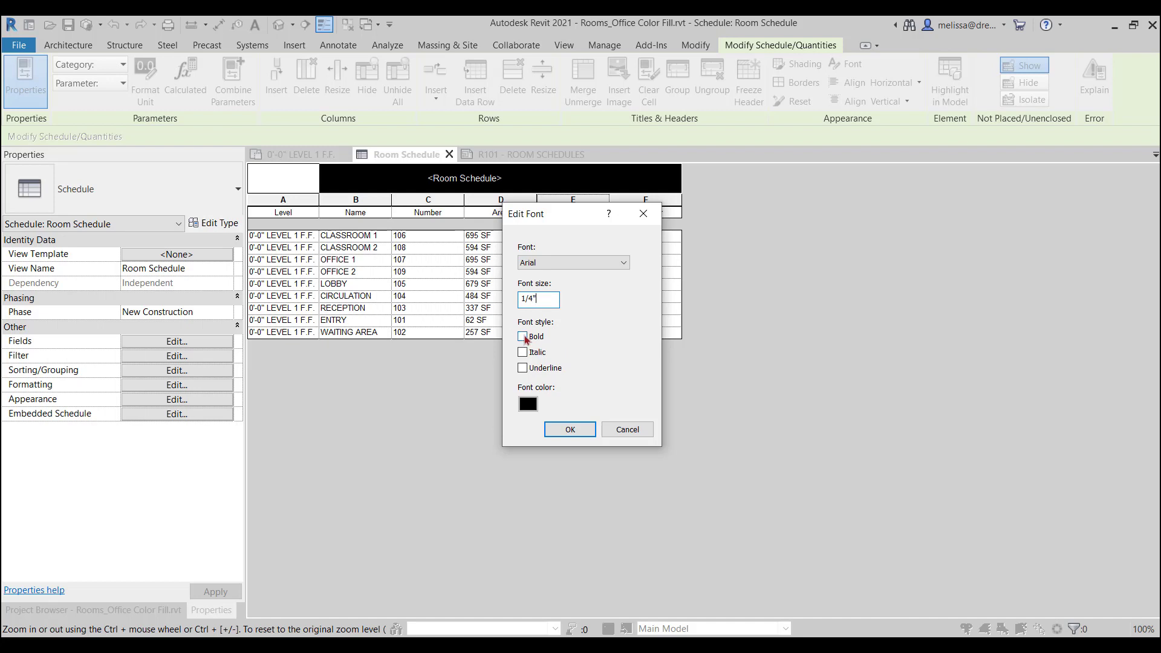
pyautogui.click(571, 430)
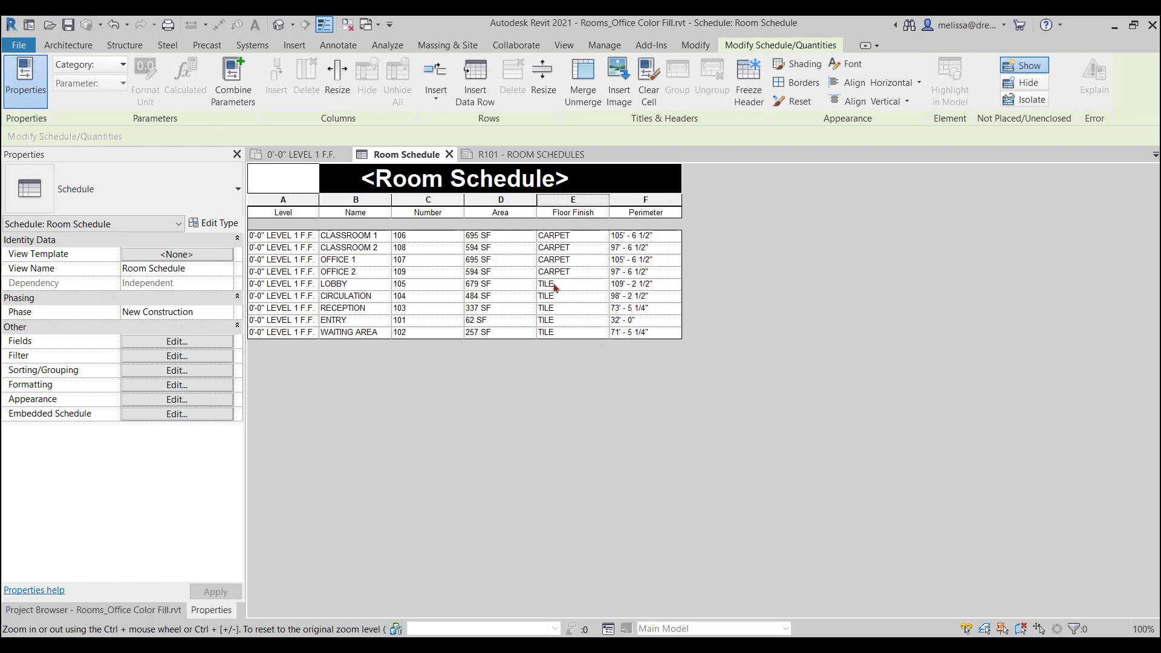
# Change the title font to Candara
pyautogui.click(845, 64)
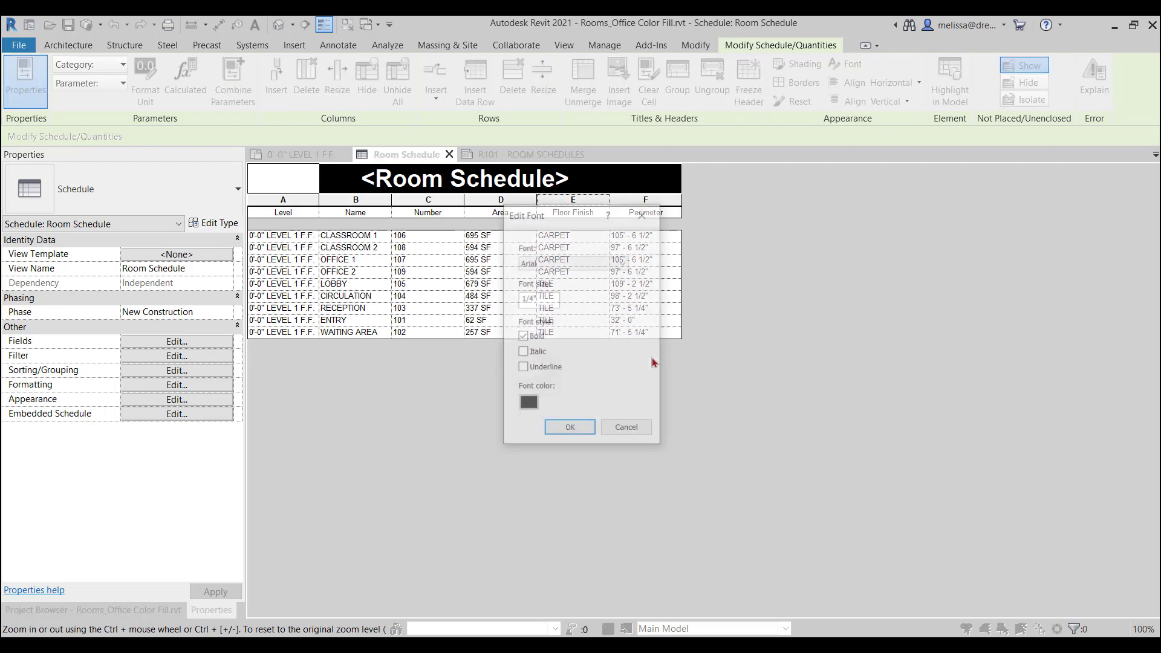
pyautogui.click(548, 265)
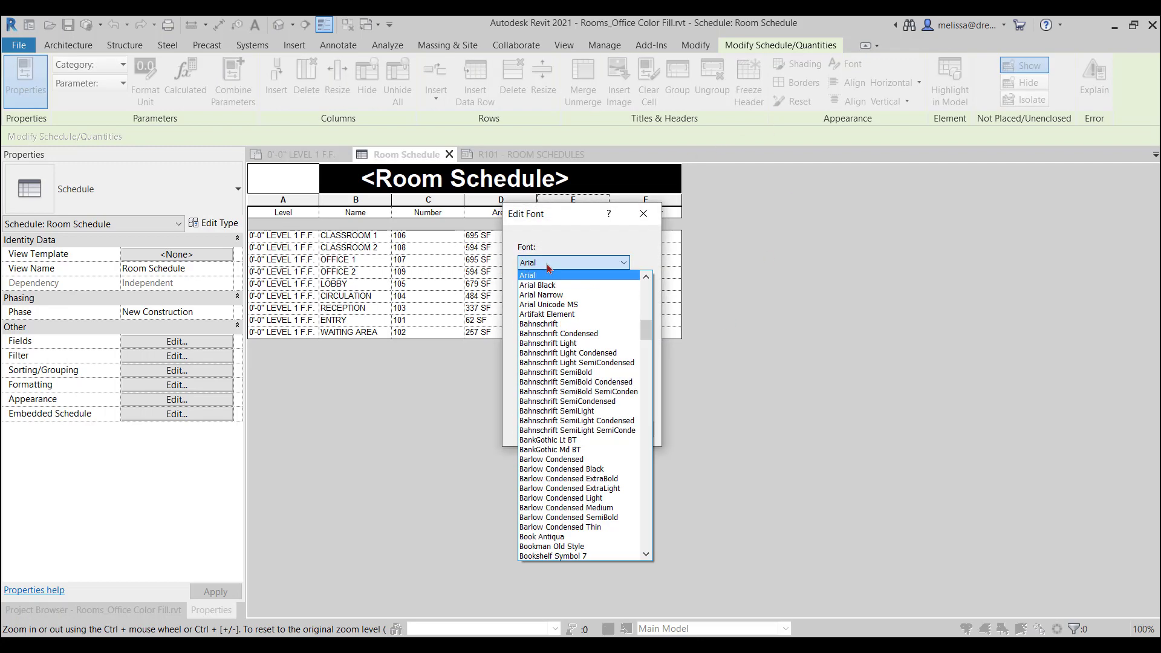
pyautogui.scroll(-2, 546, 553)
pyautogui.click(545, 556)
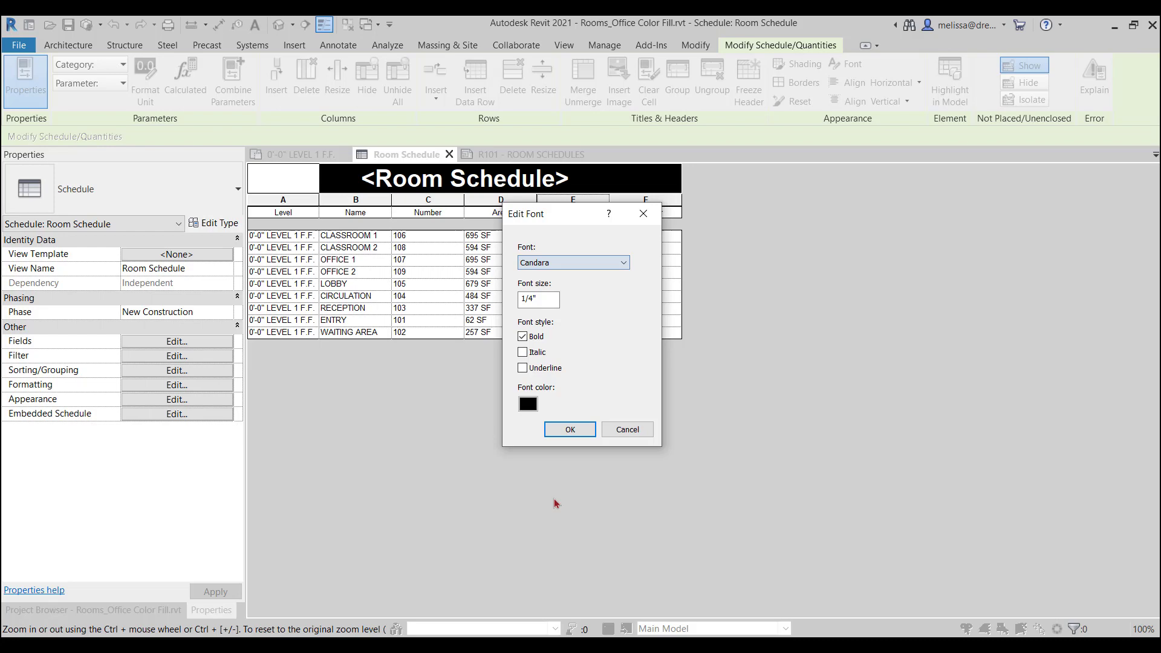
pyautogui.click(568, 429)
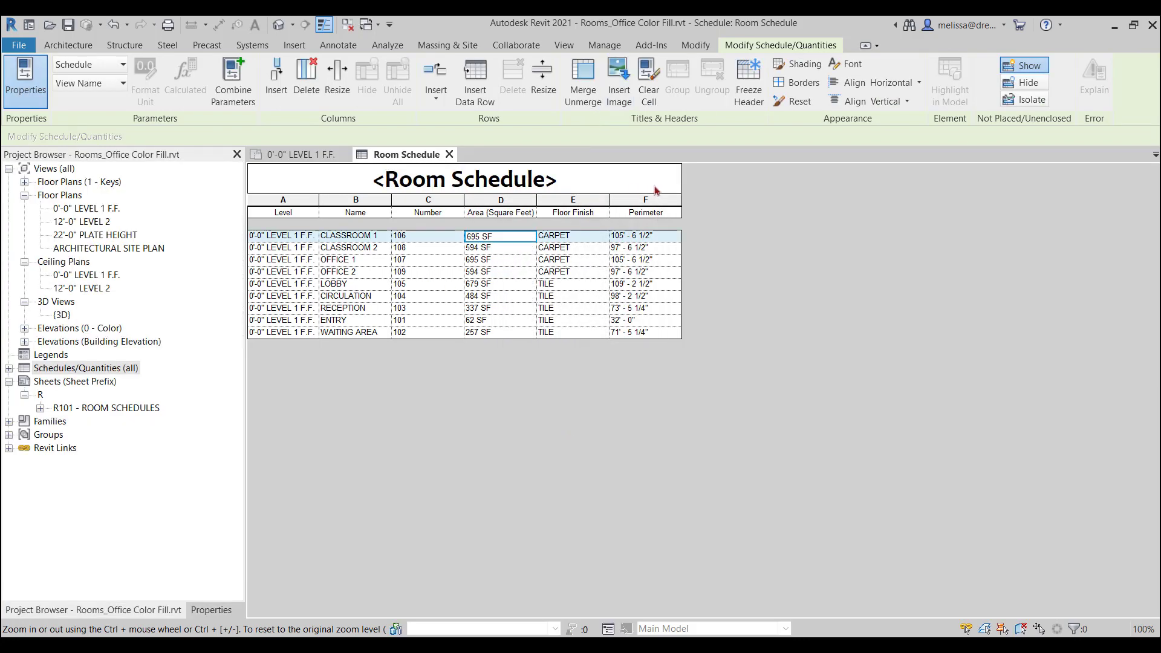
# Shade the title row with a light grey background
pyautogui.click(640, 190)
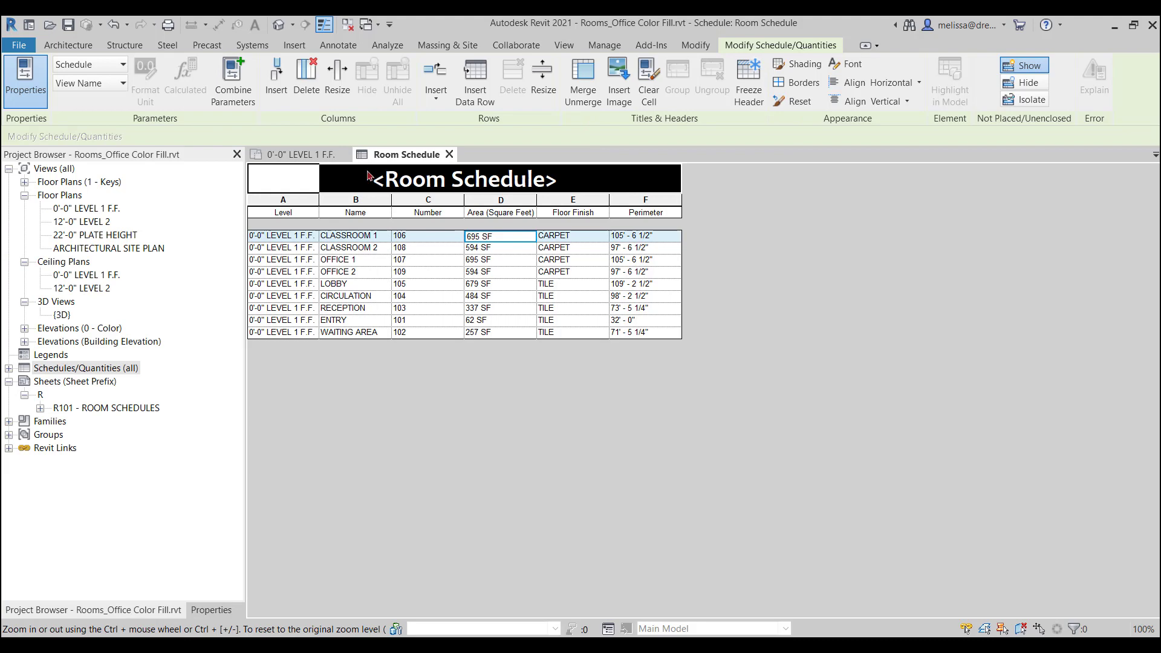
pyautogui.click(796, 64)
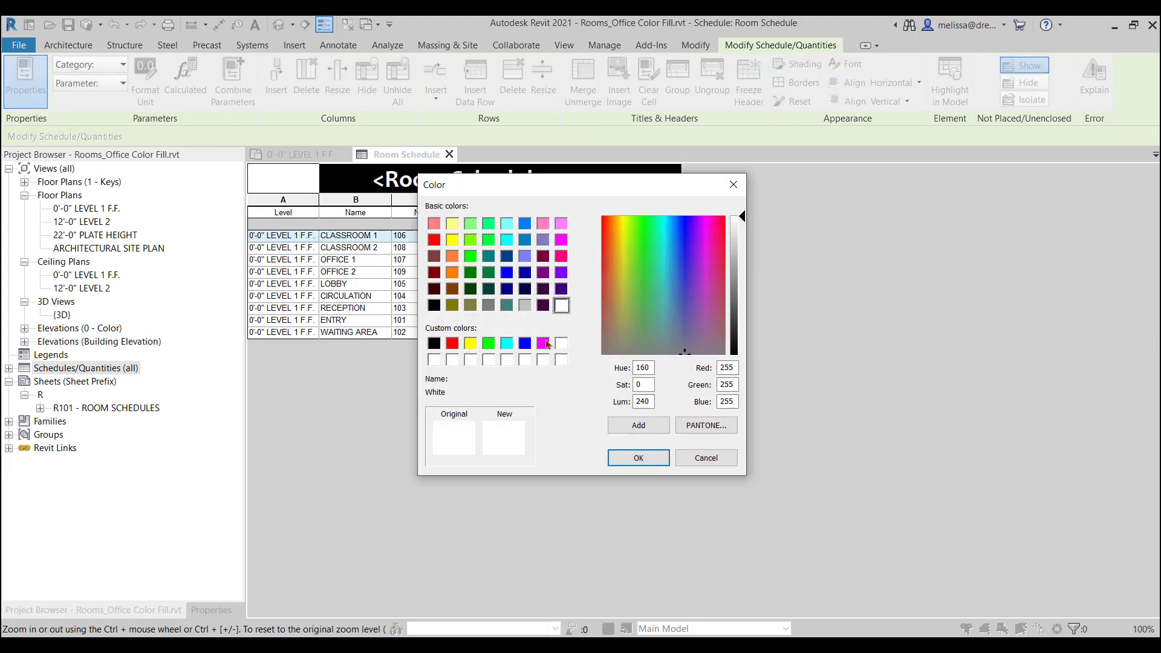
pyautogui.click(526, 306)
pyautogui.click(632, 458)
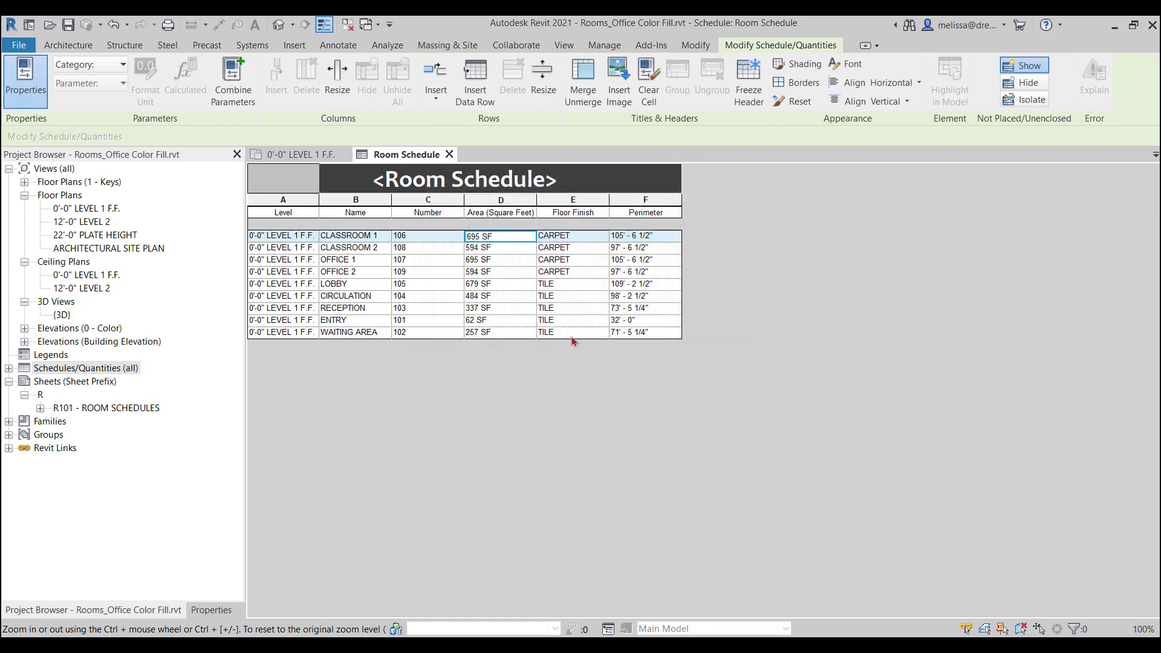
pyautogui.click(564, 322)
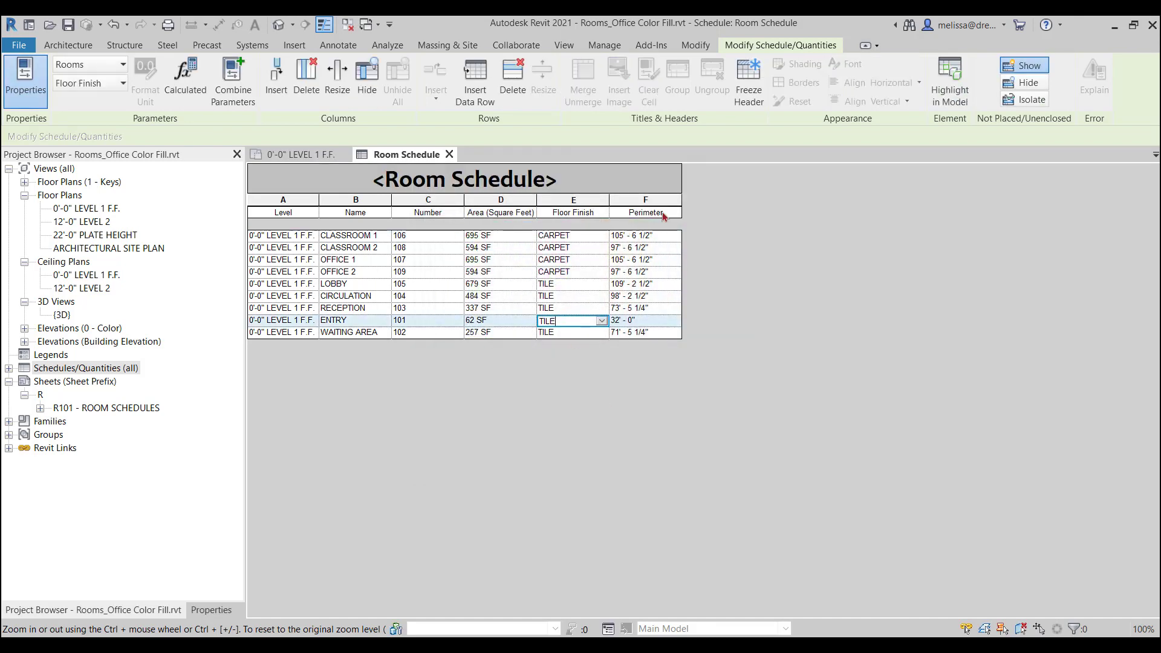
pyautogui.moveTo(590, 213); pyautogui.dragTo(275, 212)
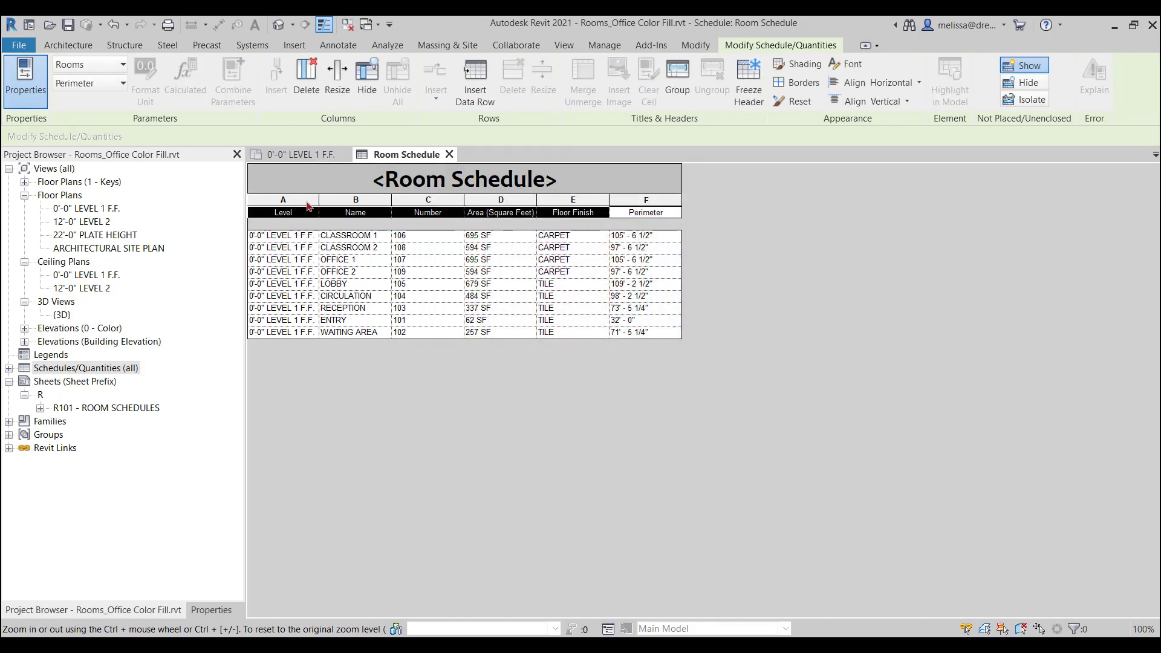
pyautogui.click(860, 69)
pyautogui.click(522, 337)
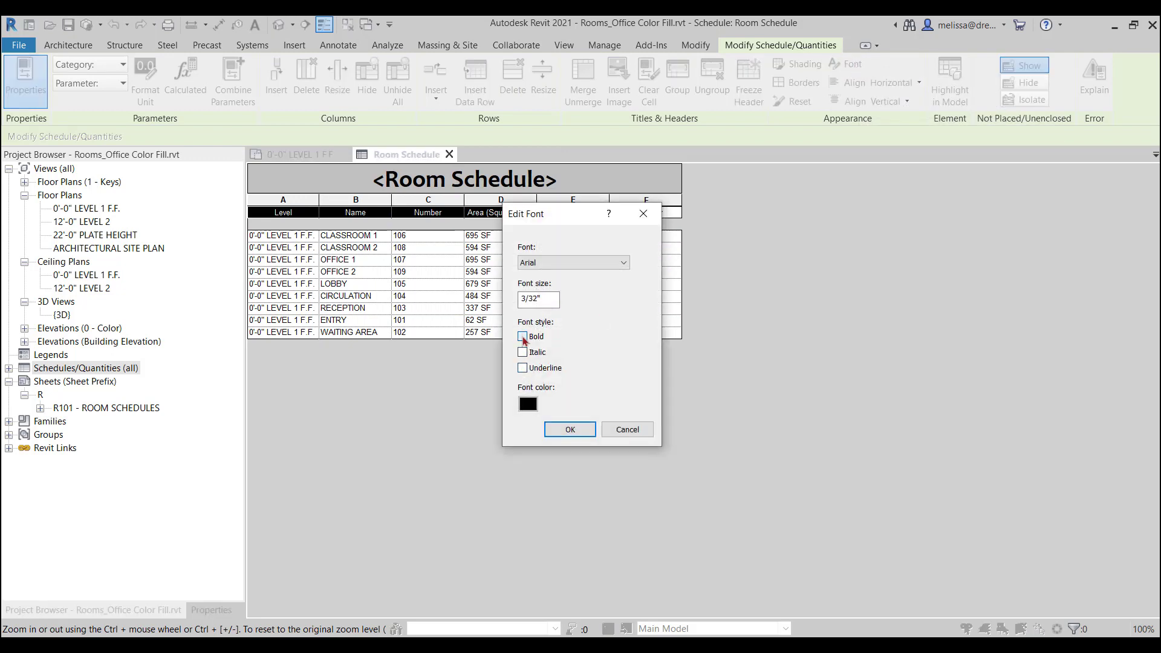
pyautogui.click(570, 430)
pyautogui.click(641, 309)
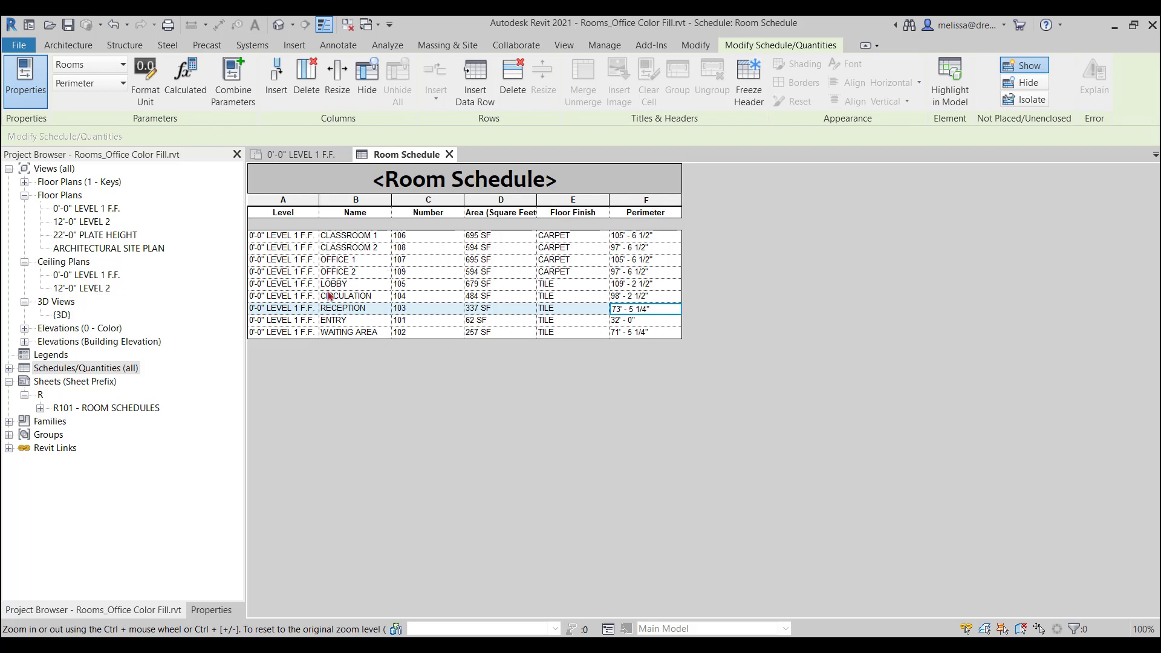
pyautogui.click(281, 237)
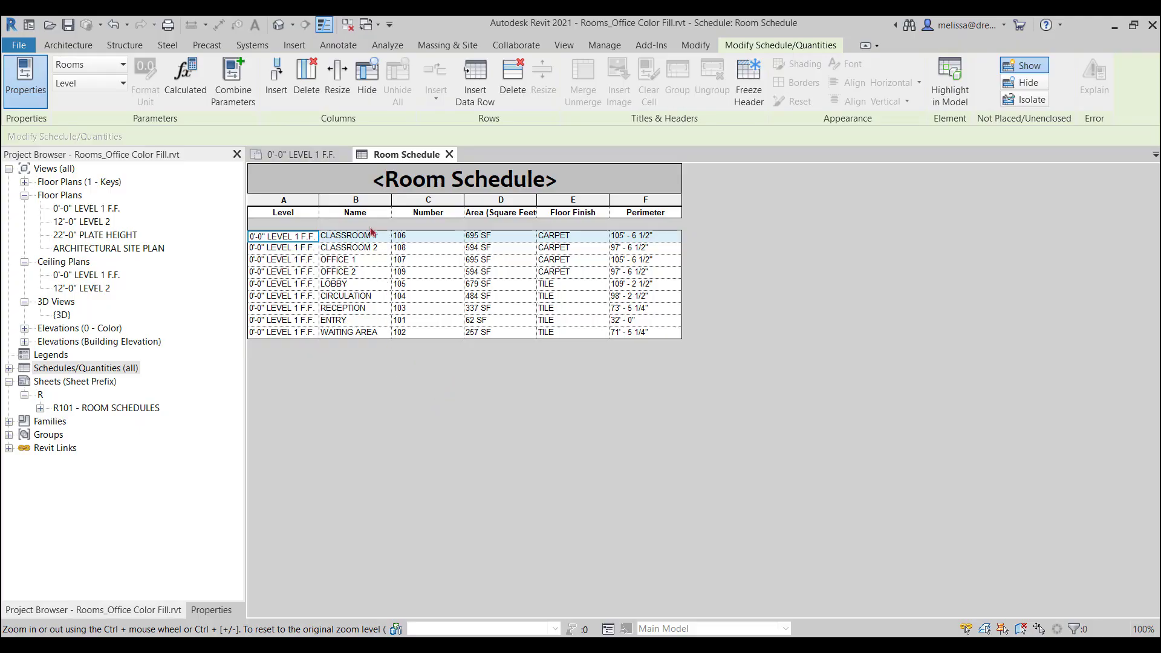
# Hide the Level column and open Sorting/Grouping from the Properties palette
pyautogui.click(428, 321)
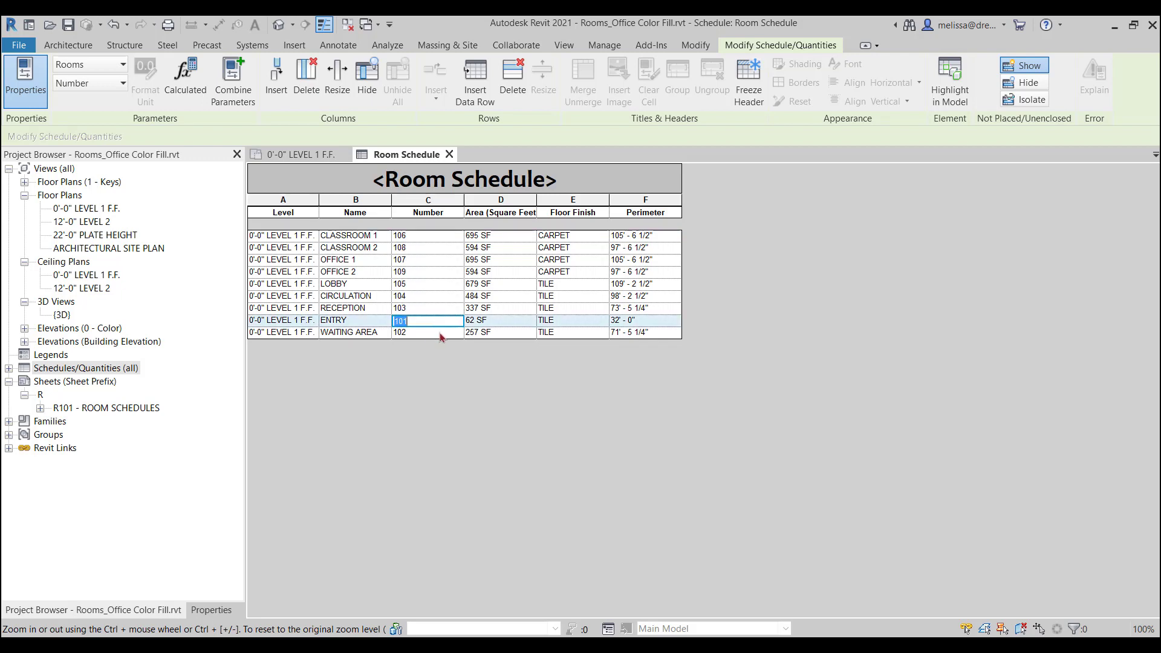
pyautogui.click(205, 611)
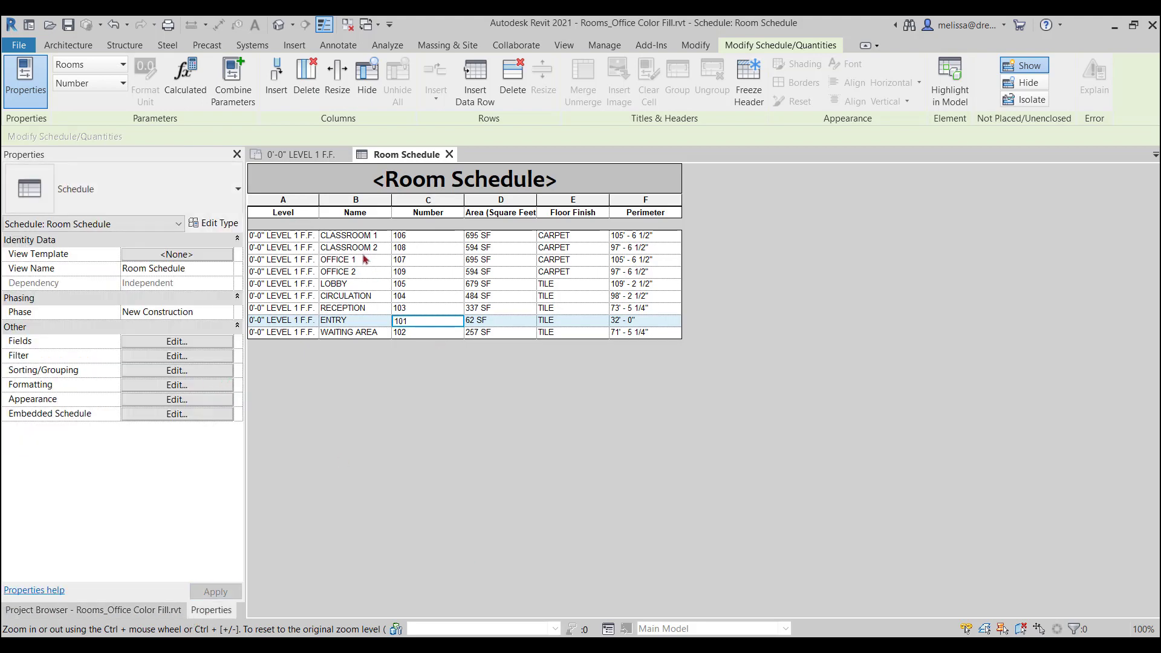
pyautogui.click(293, 201)
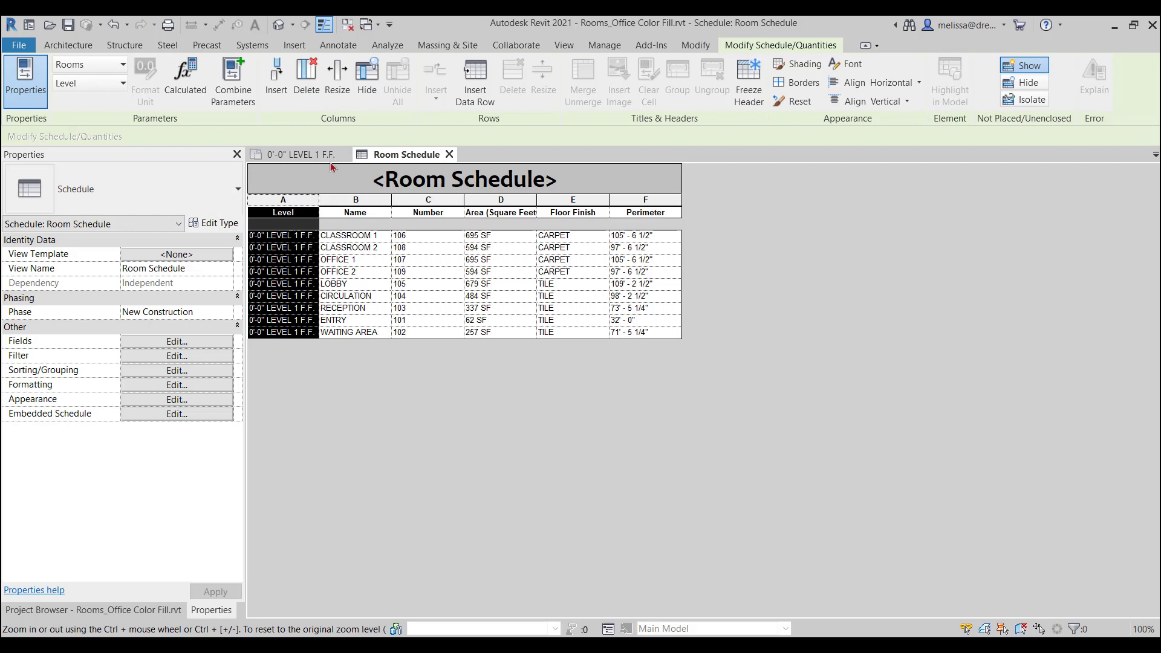
pyautogui.click(367, 78)
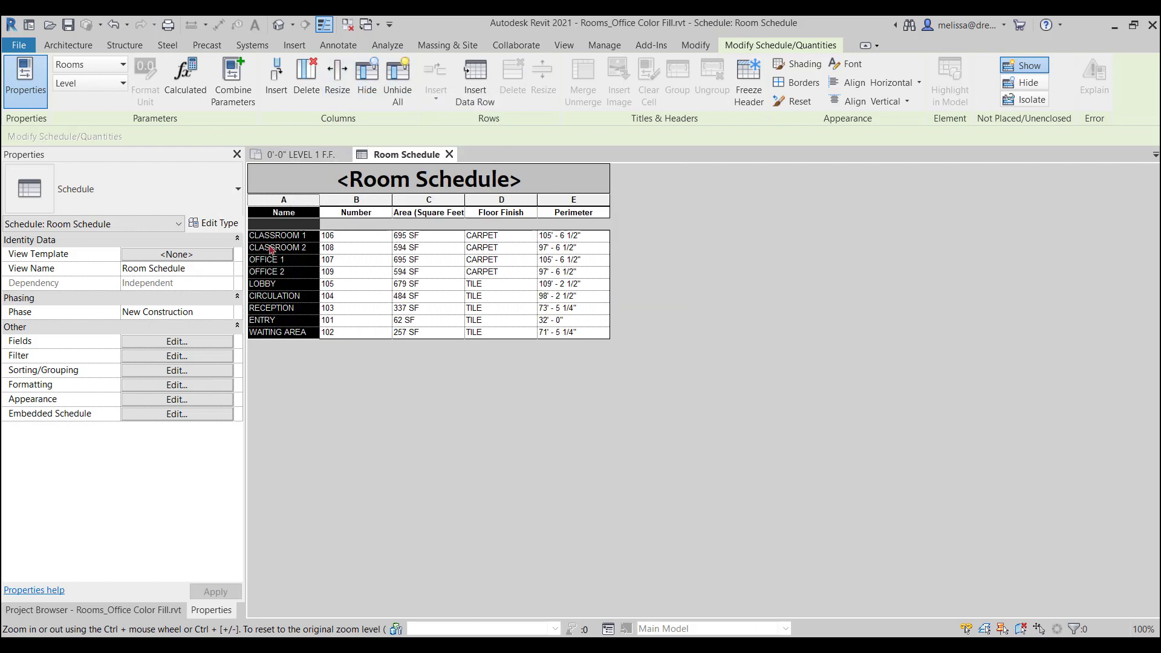
pyautogui.click(157, 370)
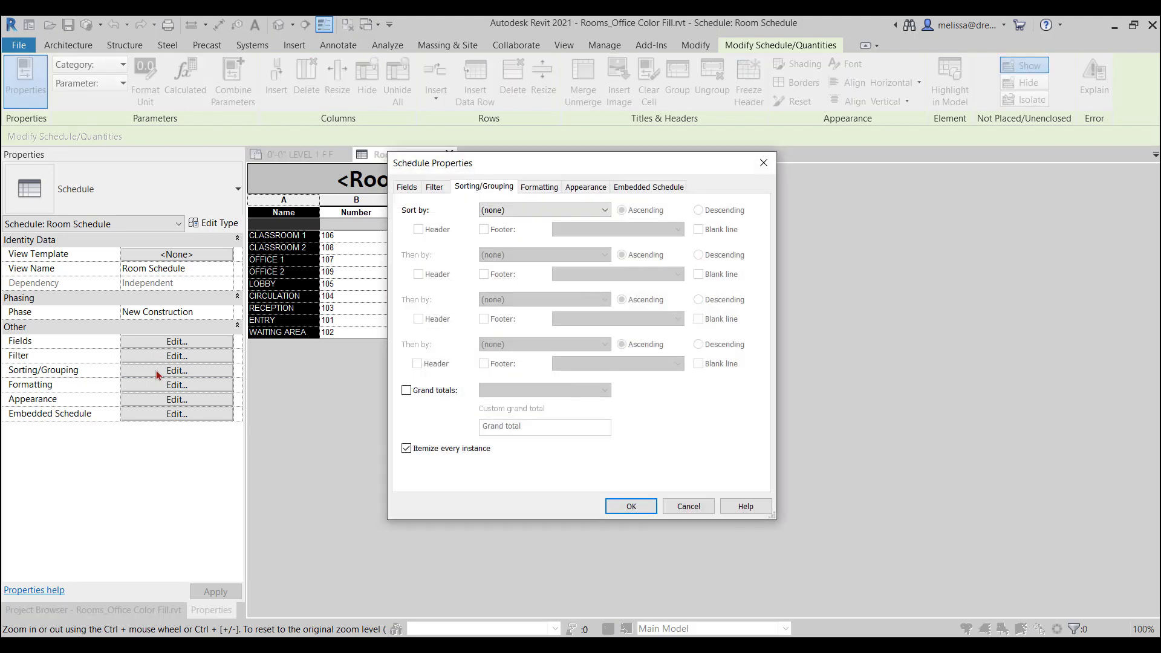
# Sort the schedule by Level with a Header row for each level group
pyautogui.click(499, 211)
pyautogui.click(502, 232)
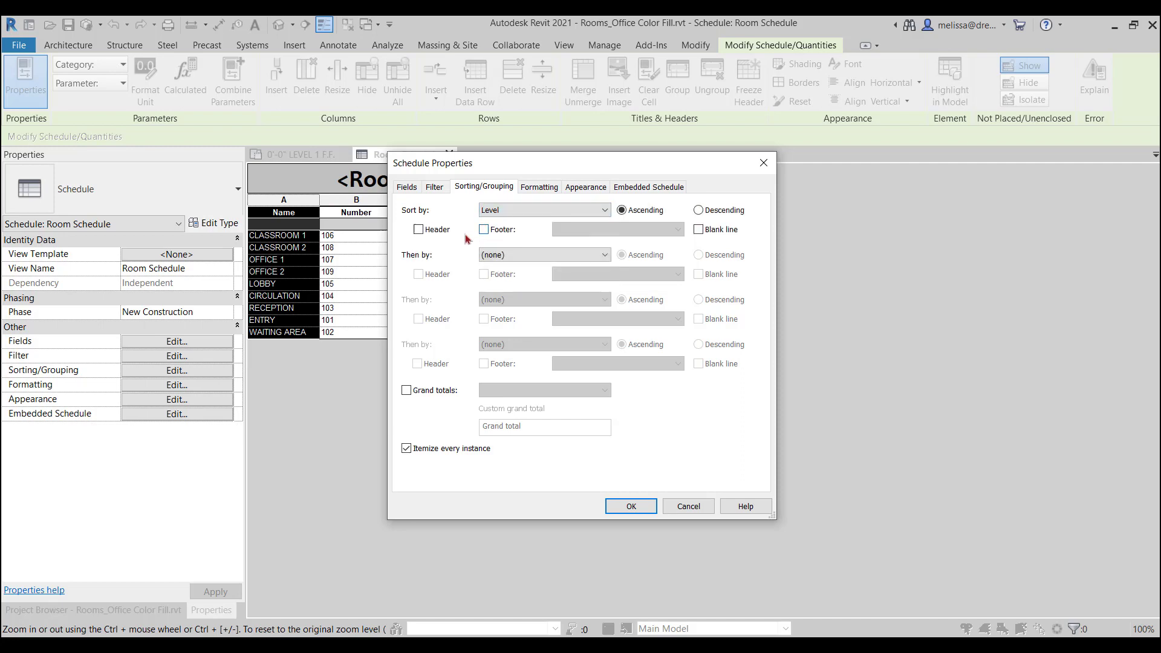
pyautogui.click(435, 233)
pyautogui.click(636, 509)
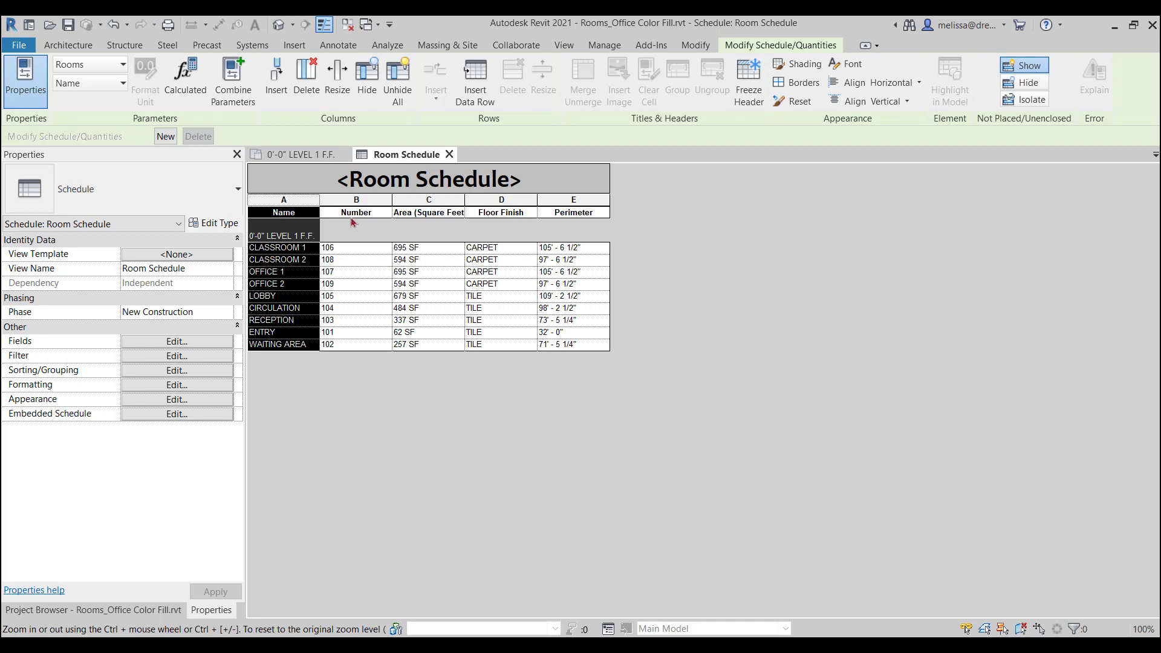
pyautogui.moveTo(346, 338)
pyautogui.mouseDown()
pyautogui.moveTo(349, 266)
pyautogui.moveTo(347, 339)
pyautogui.mouseUp()
# Add Number as the secondary sort so rooms run 101 ENTRY through 109 OFFICE 2
pyautogui.doubleClick(339, 331)
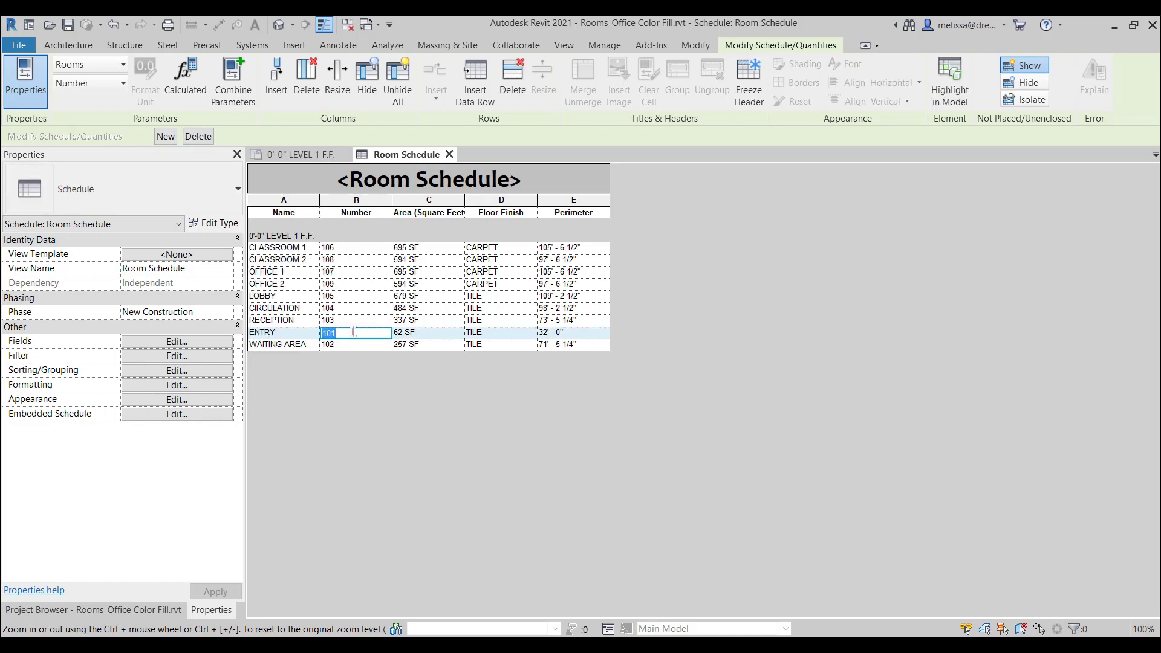
pyautogui.click(175, 371)
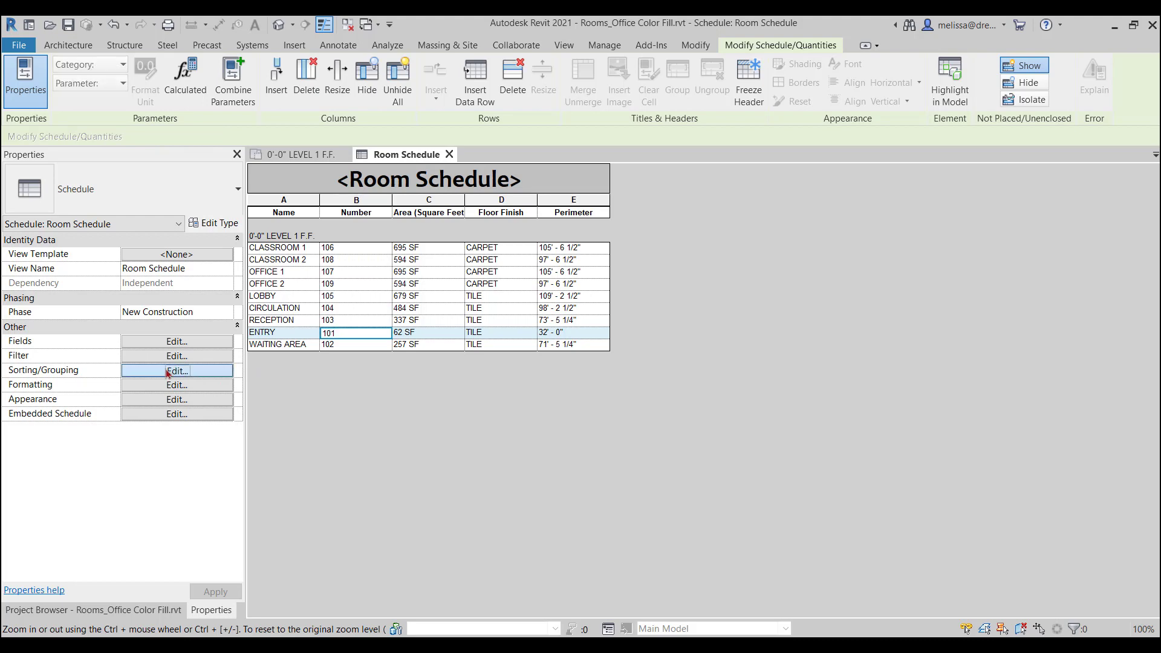
pyautogui.click(489, 255)
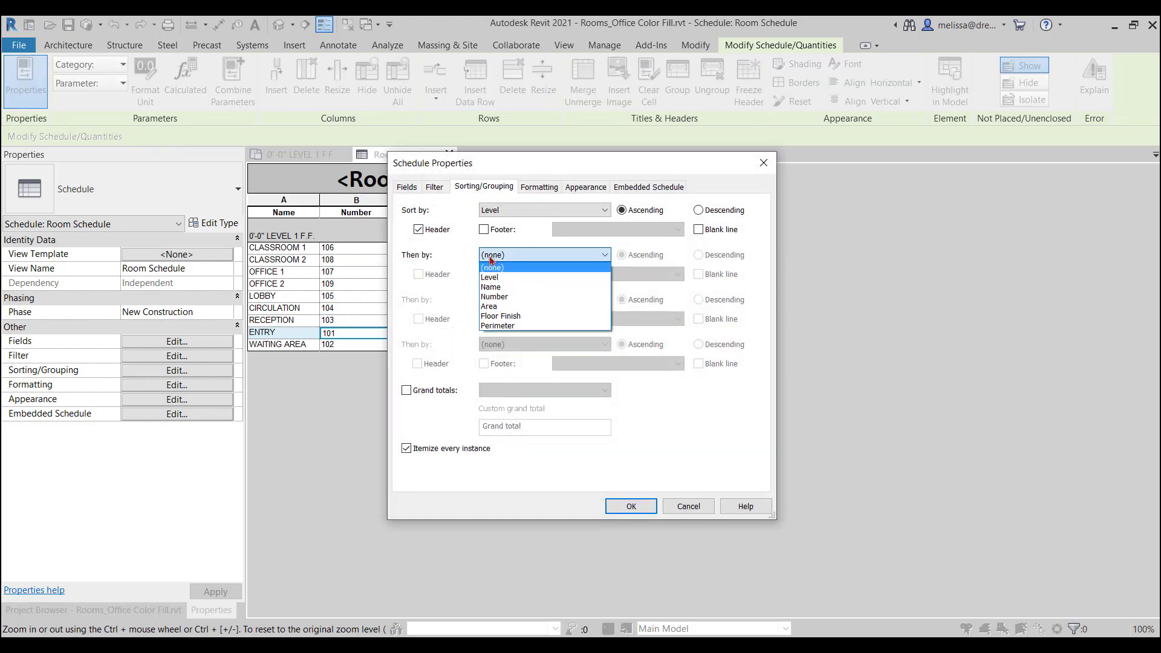
pyautogui.click(502, 296)
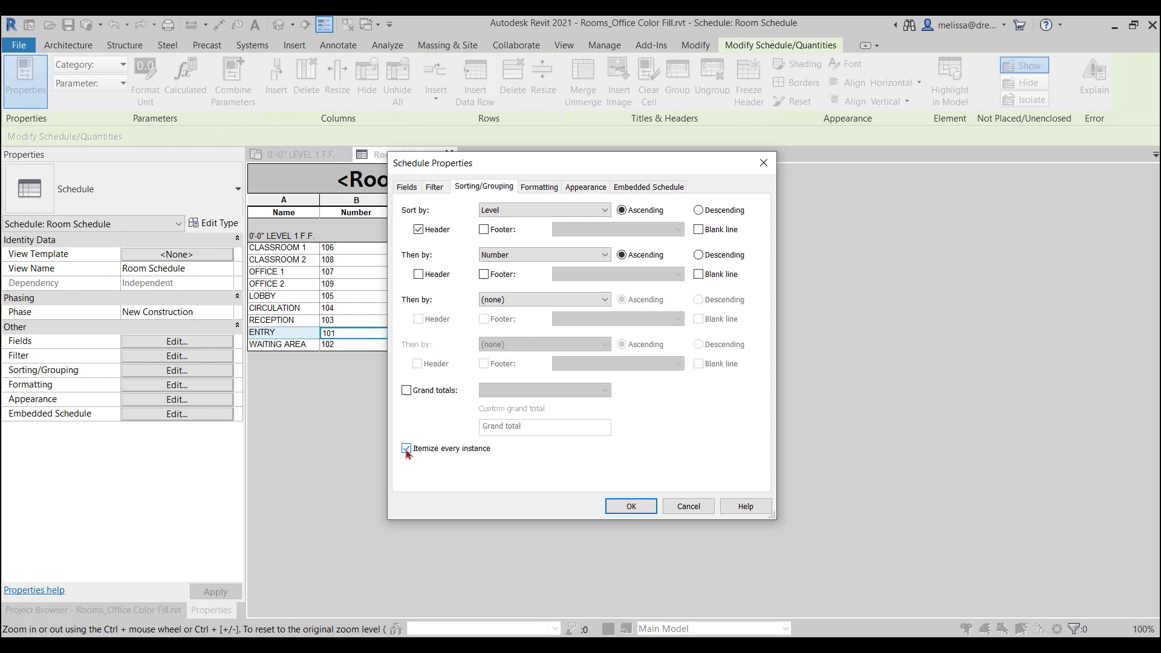
pyautogui.click(629, 506)
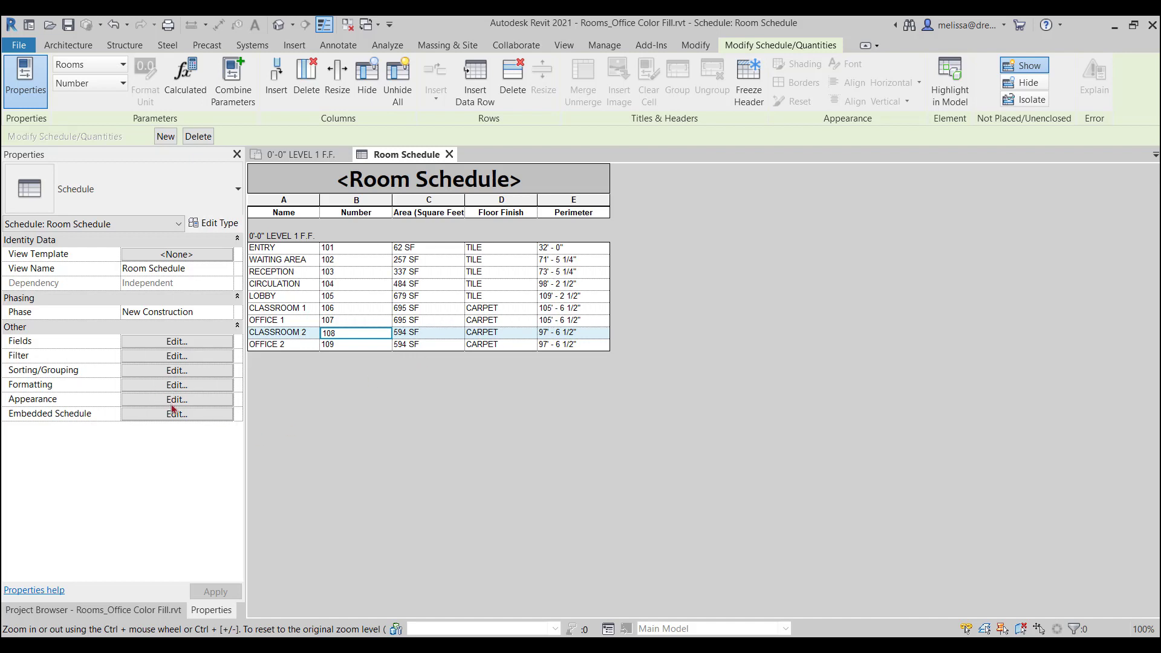
# Change the Area field's formatting from No calculation to Calculate totals
pyautogui.click(164, 387)
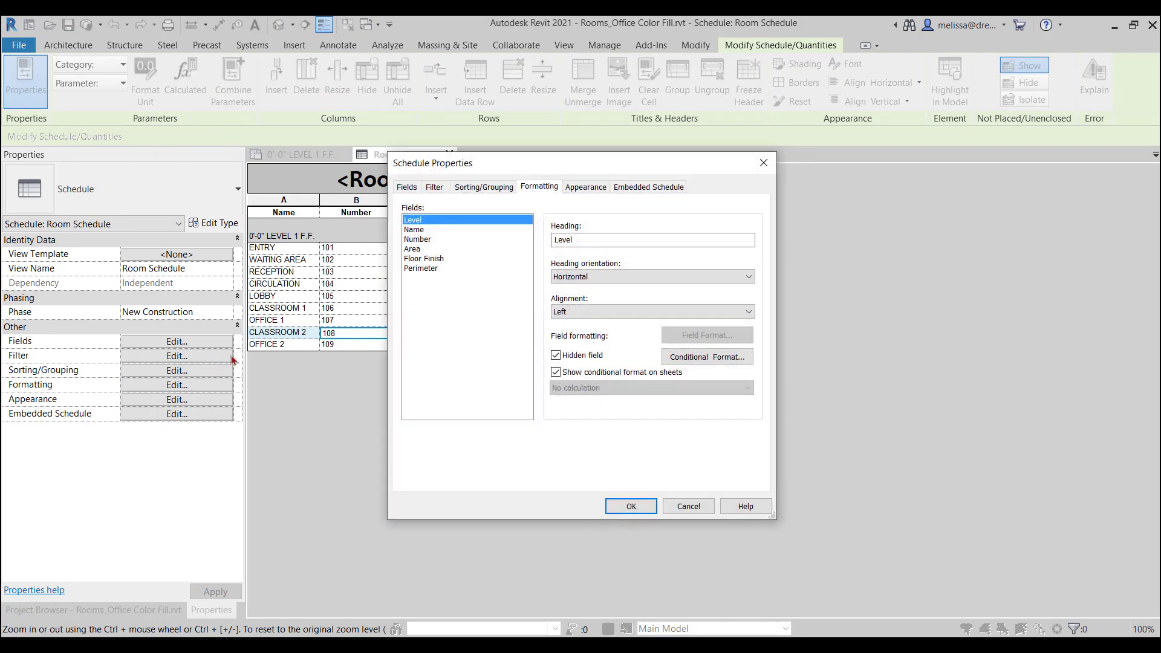
pyautogui.click(412, 249)
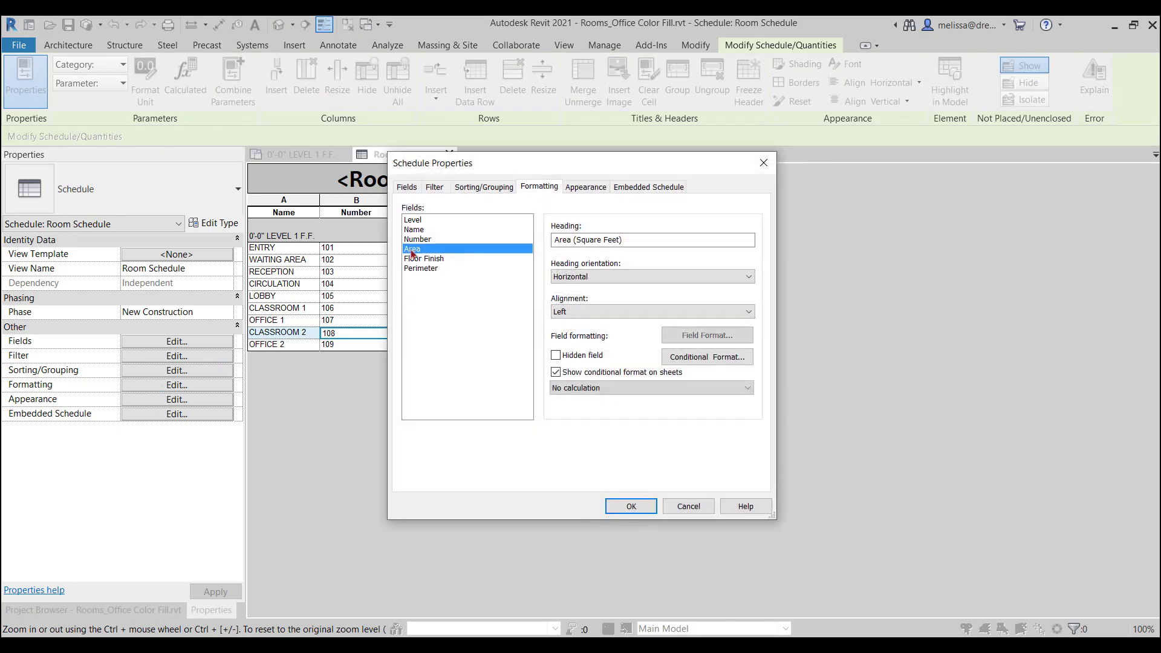
pyautogui.click(593, 390)
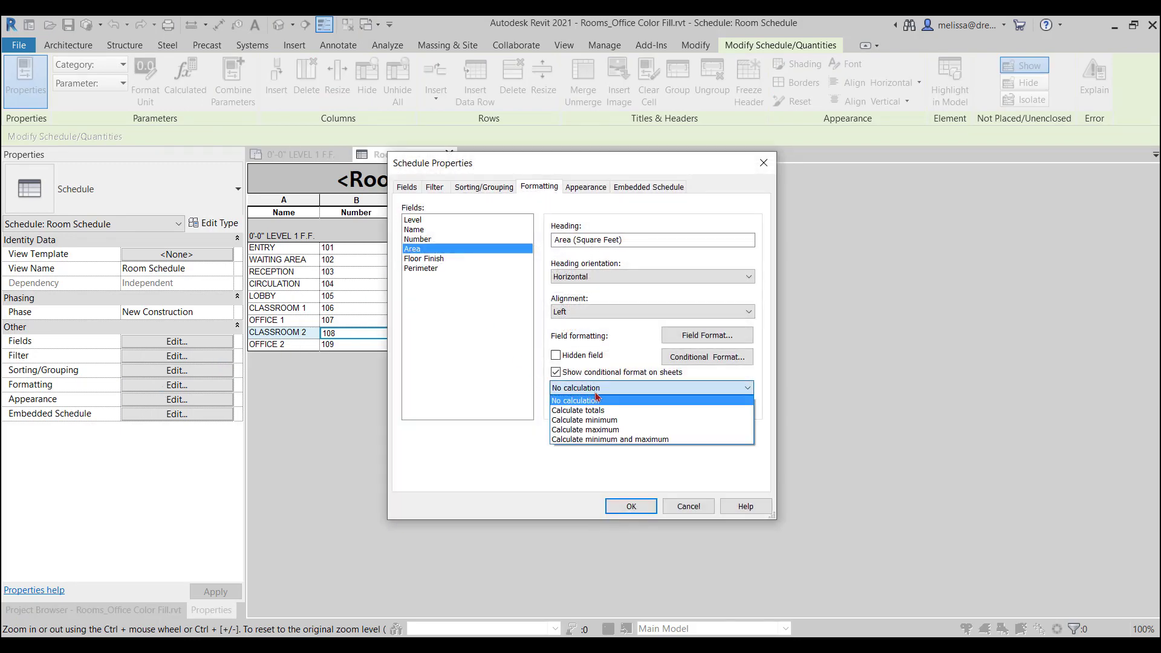
pyautogui.click(602, 410)
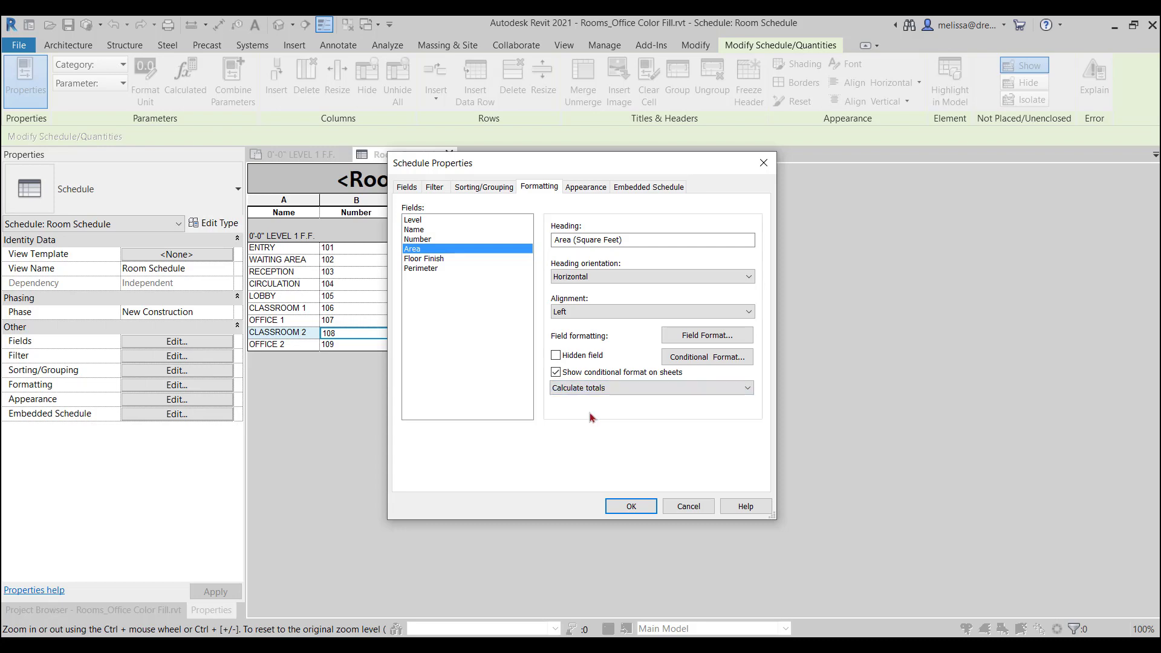
pyautogui.click(622, 508)
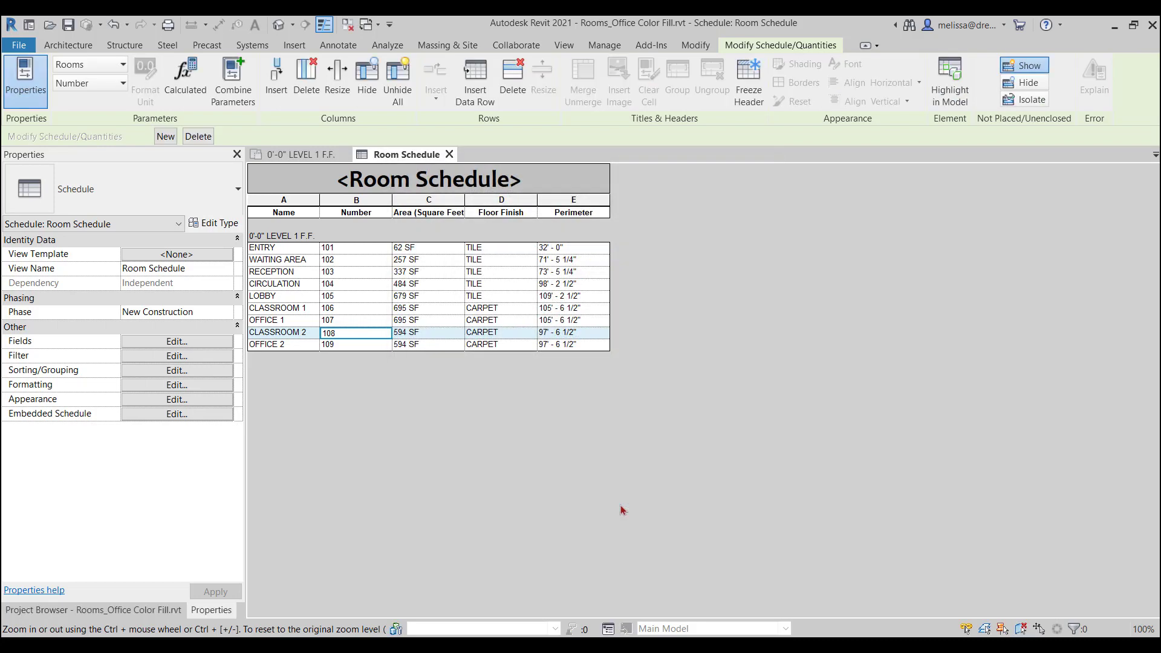
# Enable Grand totals with Title, count, and totals, showing 9 rooms and 4397 SF
pyautogui.click(177, 341)
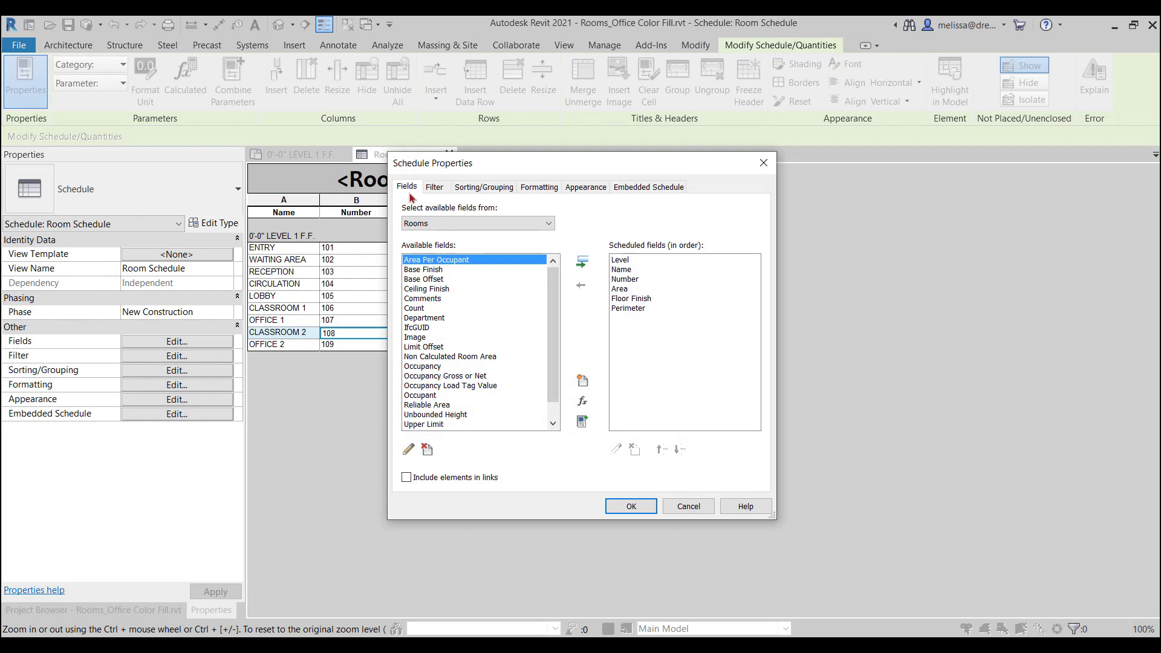
pyautogui.click(472, 191)
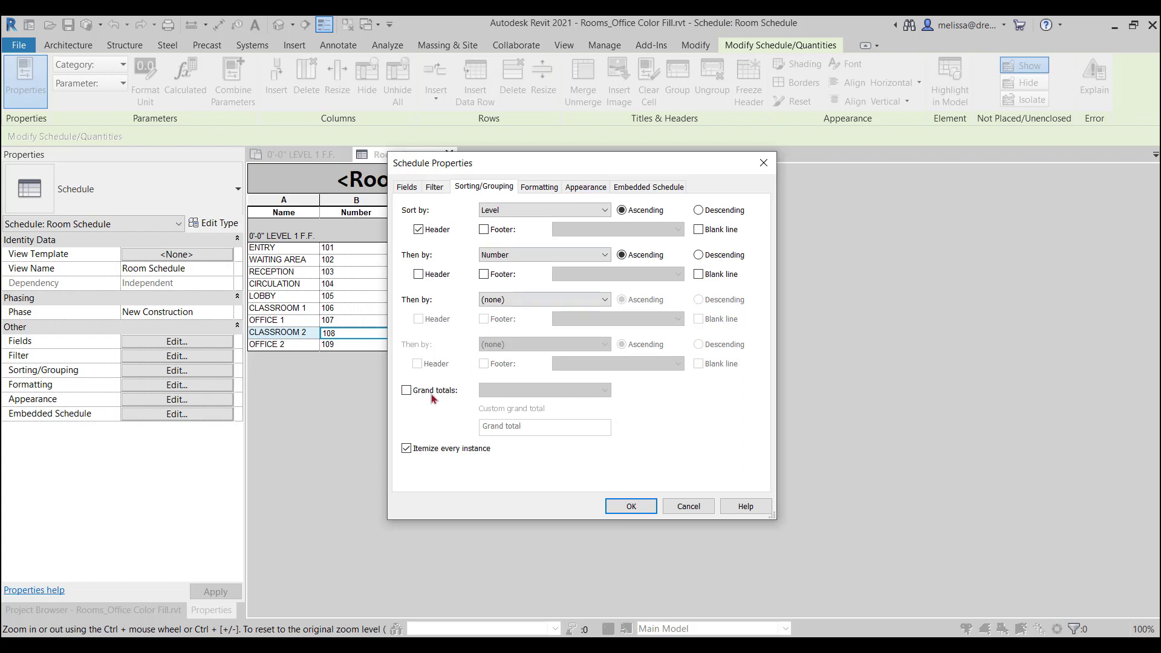
pyautogui.click(406, 390)
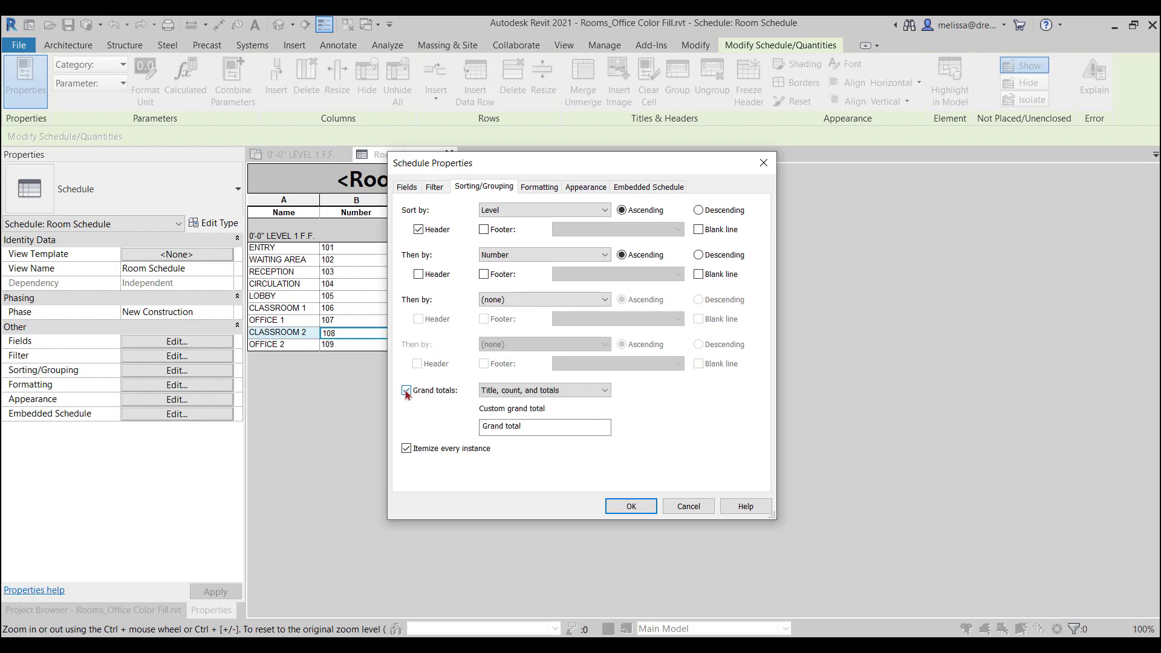
pyautogui.click(516, 391)
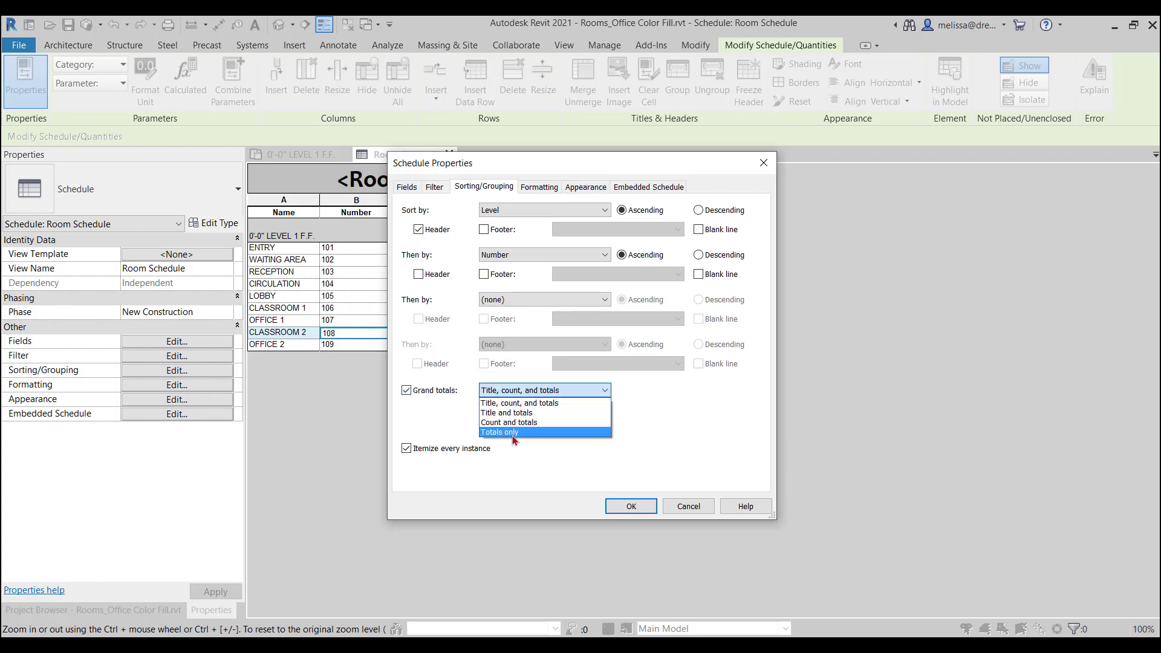
pyautogui.click(497, 431)
pyautogui.click(500, 392)
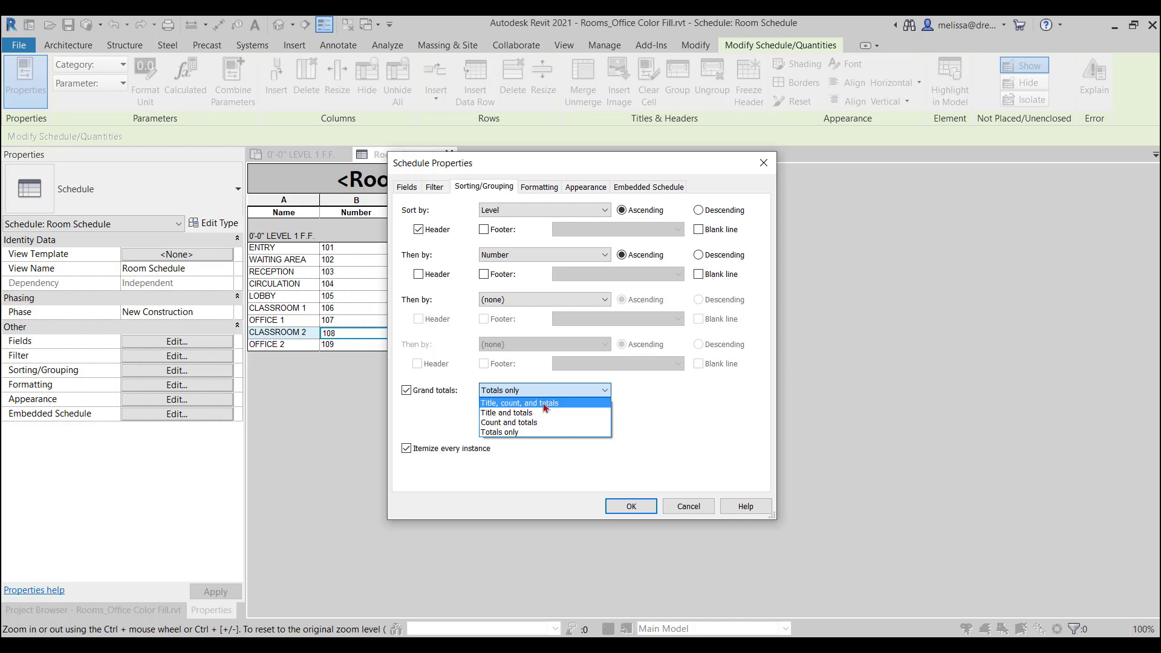
pyautogui.click(545, 403)
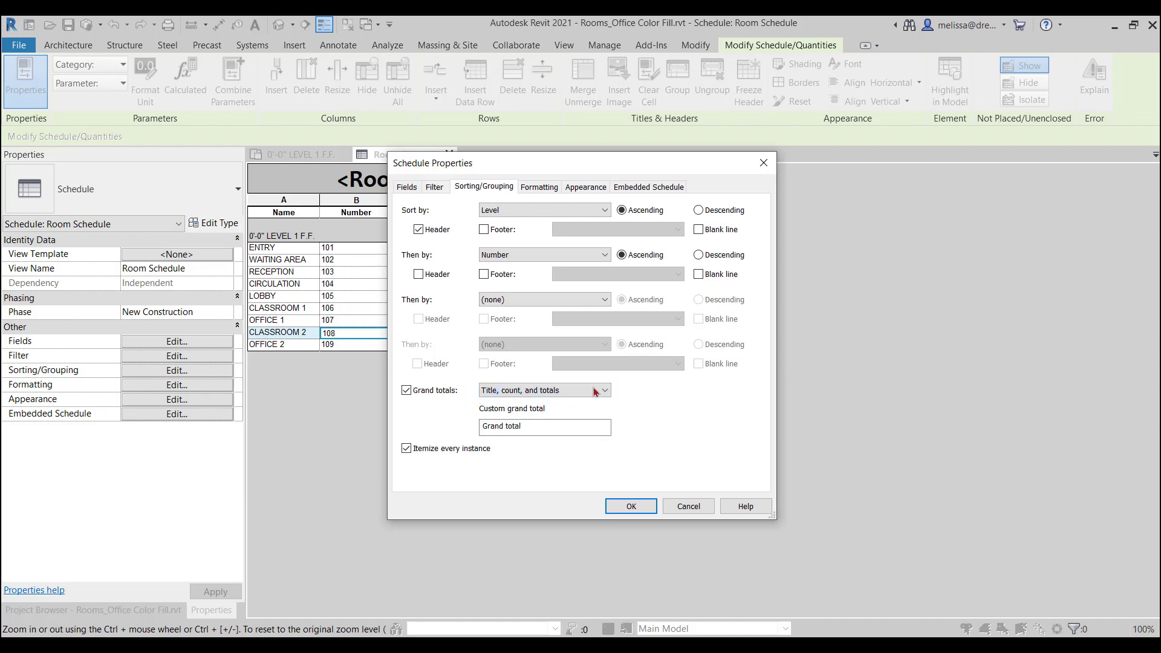
pyautogui.click(628, 508)
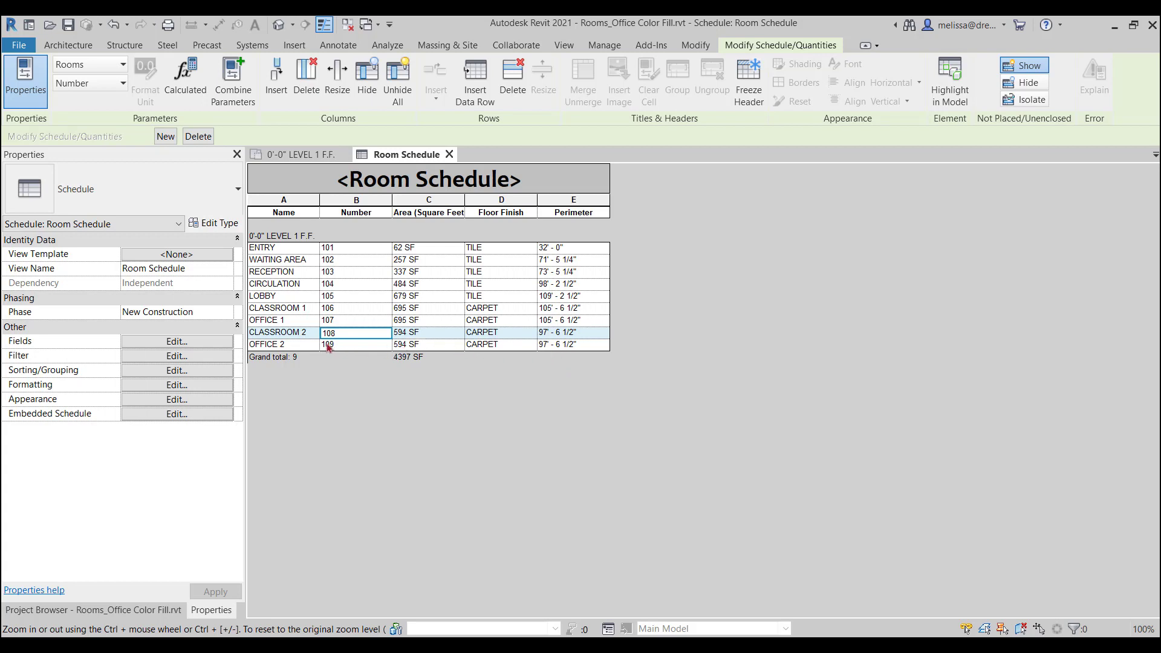
# Center-align the values in the Number, Area and Perimeter columns
pyautogui.moveTo(357, 202); pyautogui.dragTo(427, 204)
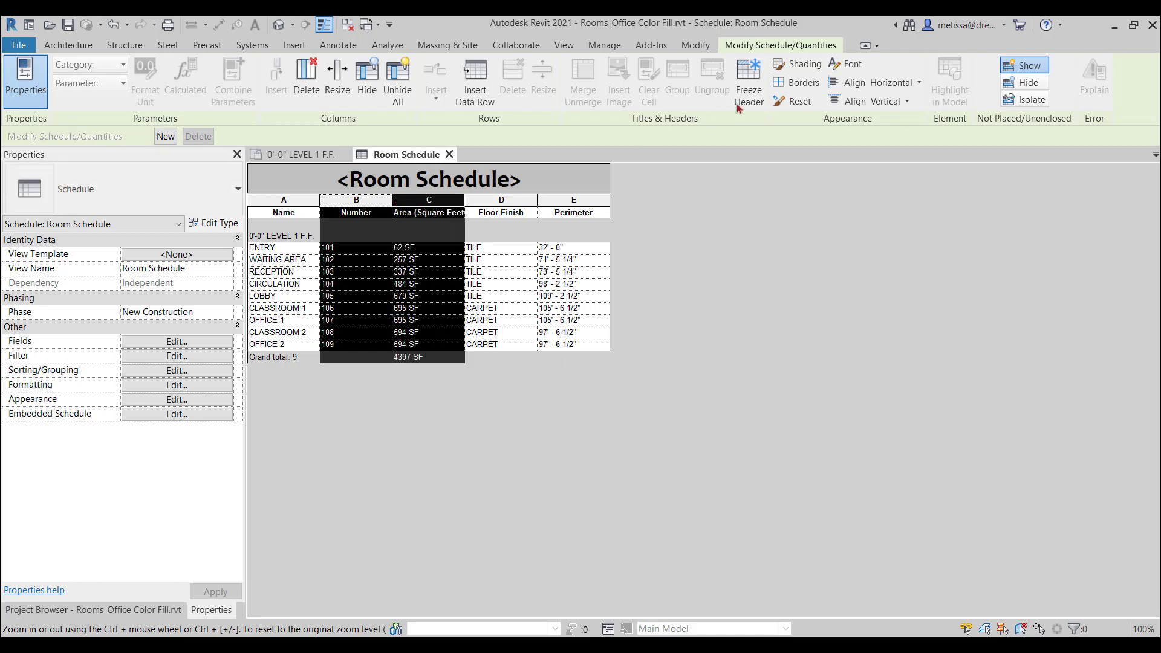
pyautogui.click(881, 84)
pyautogui.click(868, 137)
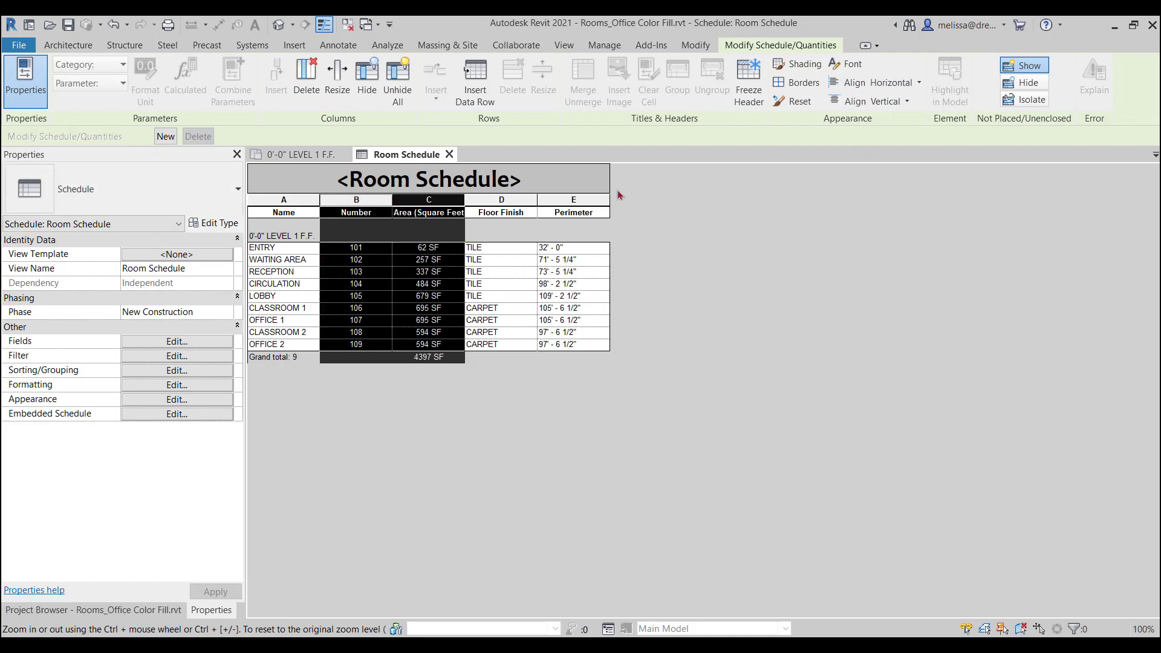
pyautogui.click(585, 204)
pyautogui.click(859, 85)
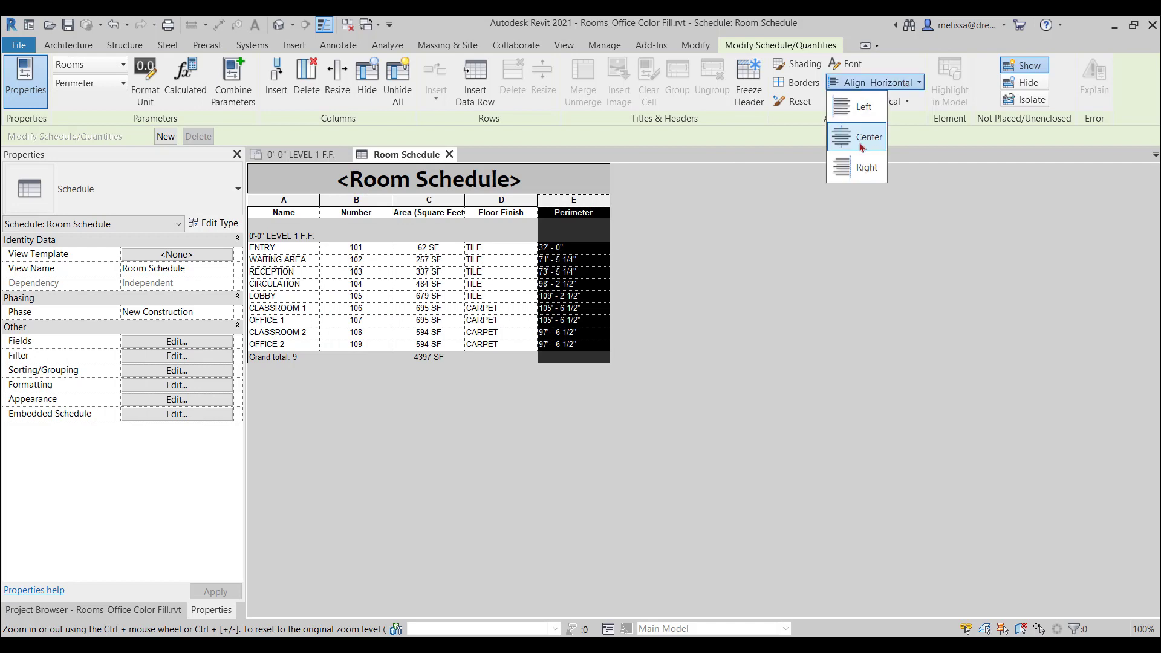
pyautogui.click(861, 136)
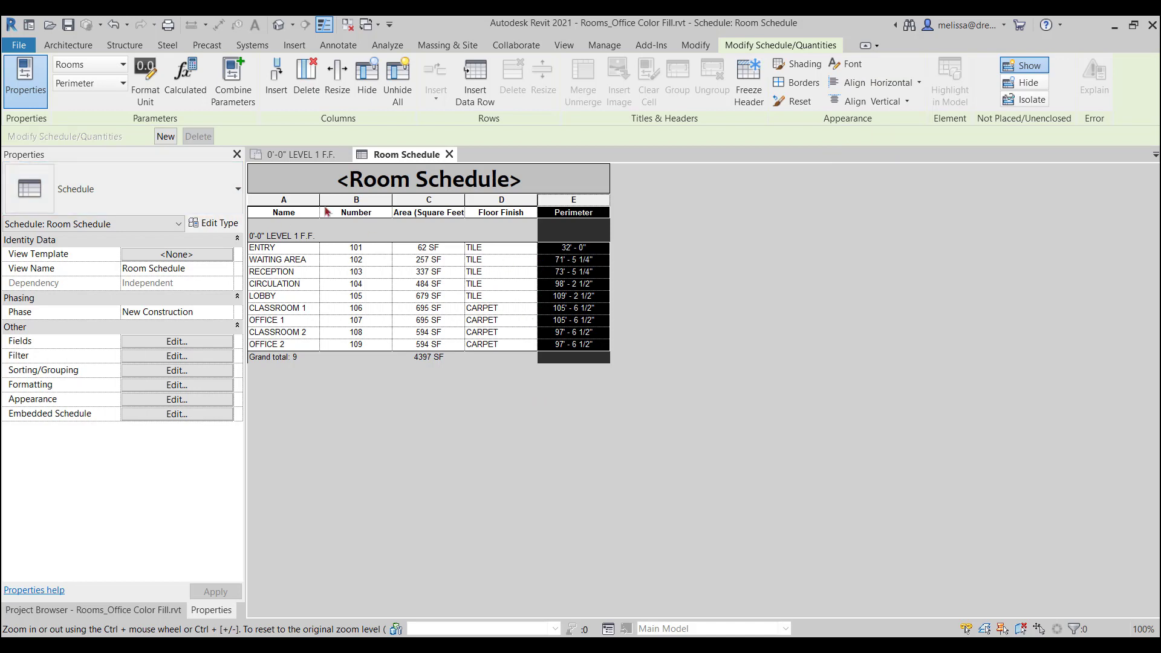
# Open sheet R101 ROOM SCHEDULES from the Project Browser
pyautogui.click(138, 615)
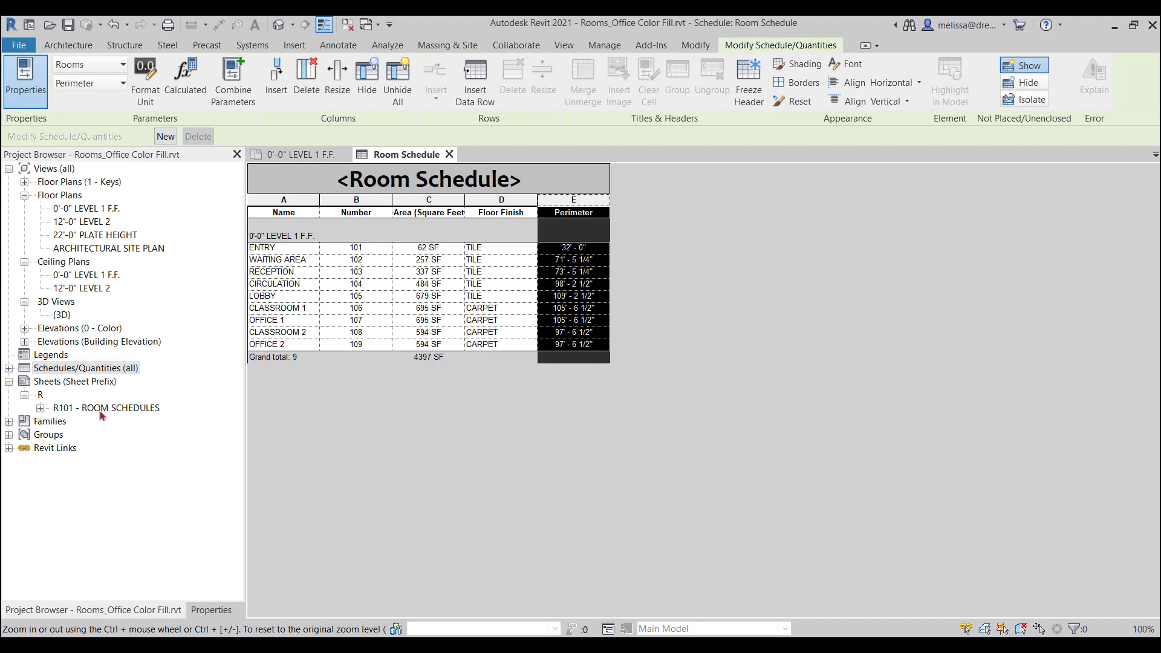
pyautogui.doubleClick(108, 409)
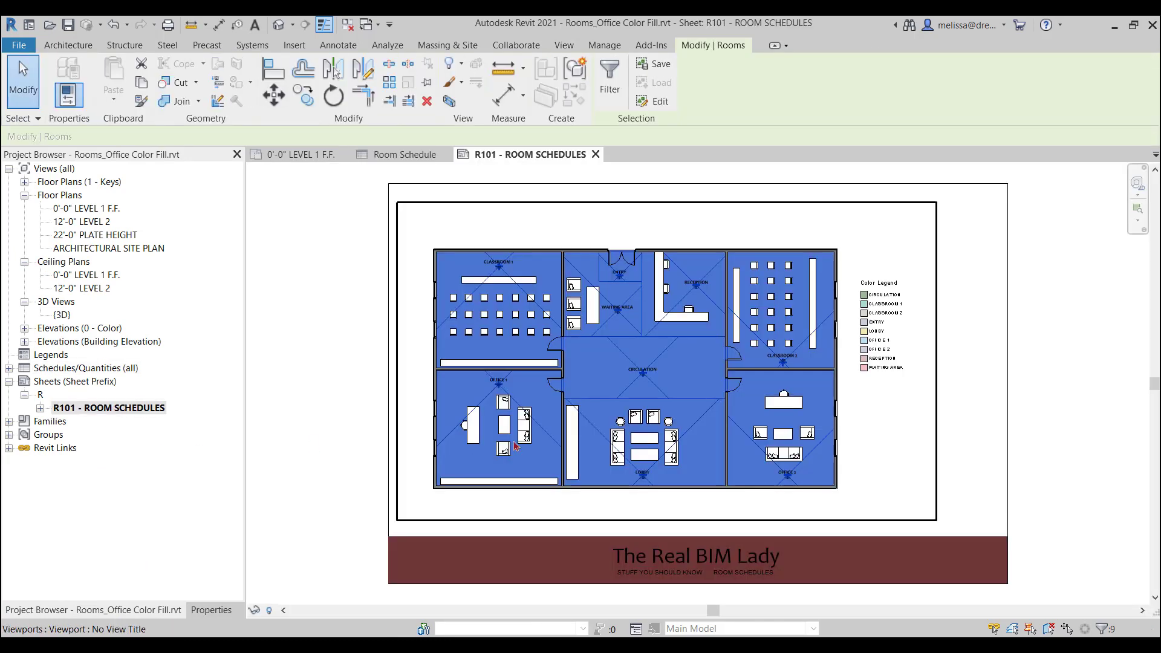
pyautogui.click(336, 484)
pyautogui.moveTo(657, 545); pyautogui.dragTo(582, 520, button='middle')
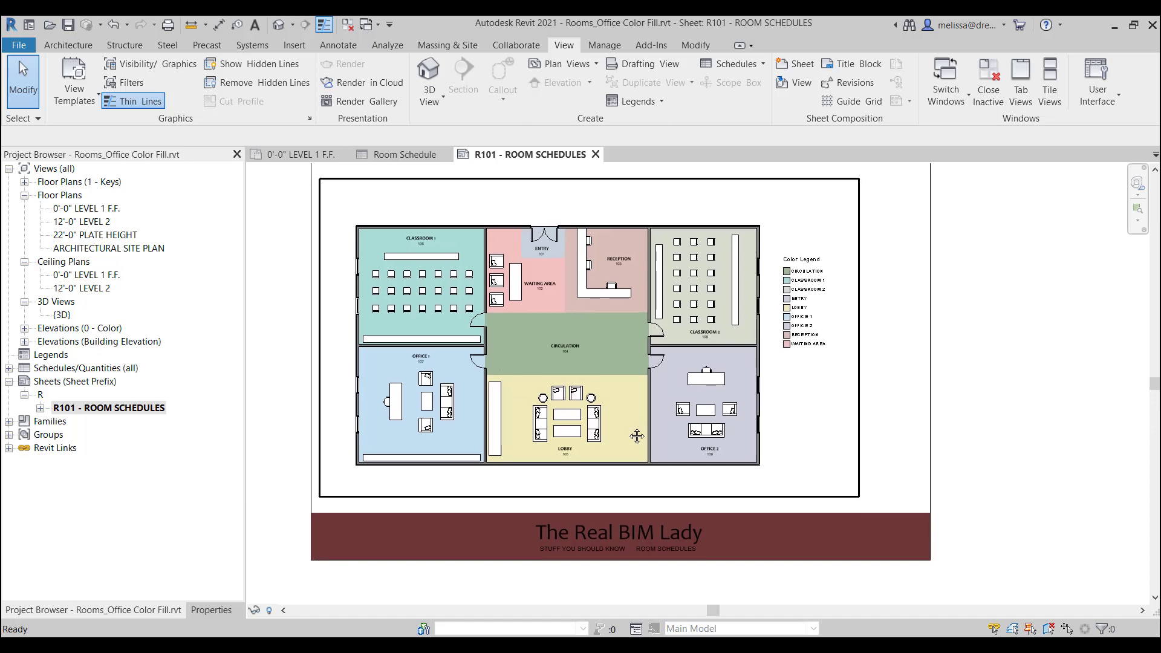
# Drag the Room Schedule onto the sheet beside the plan, below the legend
pyautogui.click(8, 368)
pyautogui.click(52, 382)
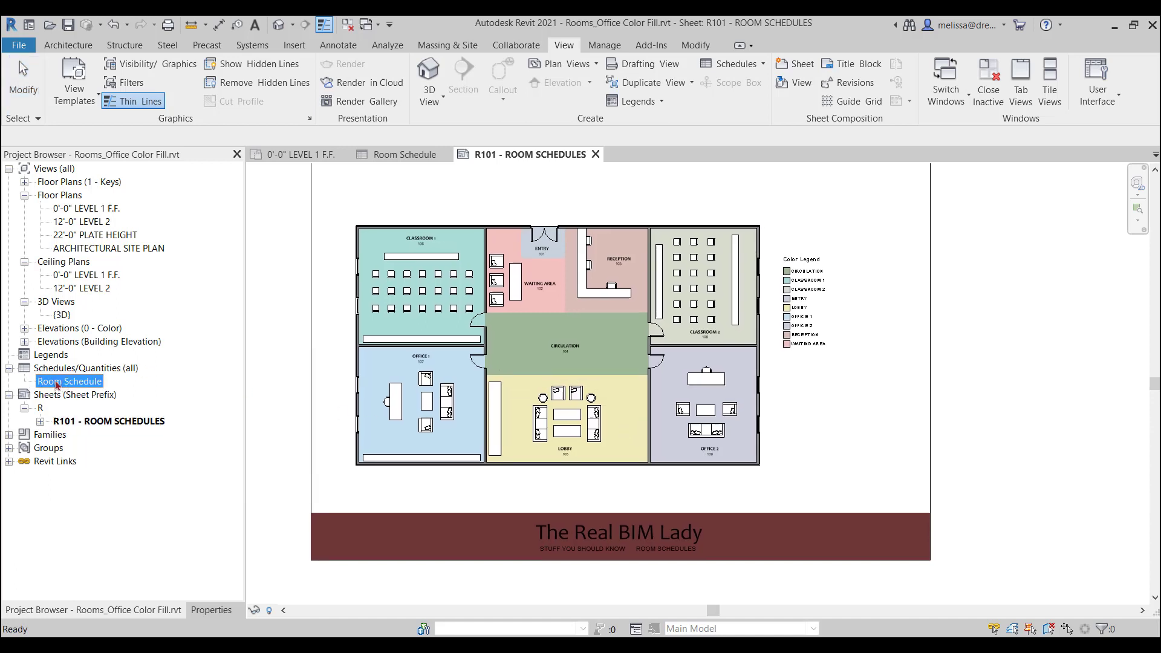
pyautogui.moveTo(57, 384); pyautogui.dragTo(799, 398)
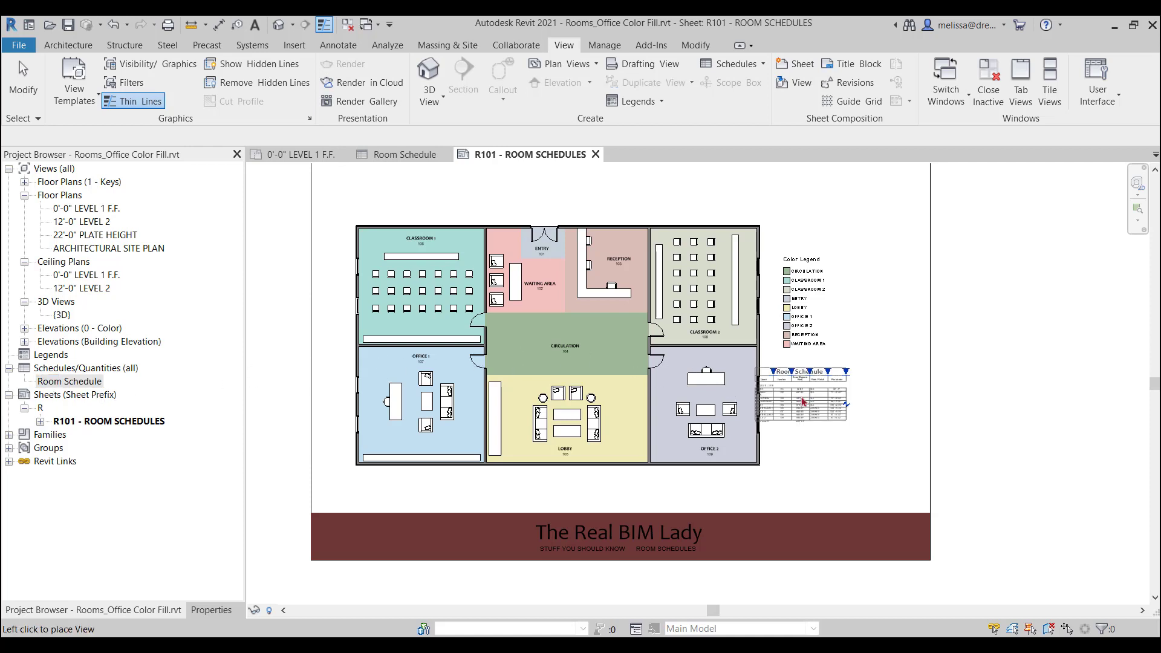
pyautogui.click(829, 416)
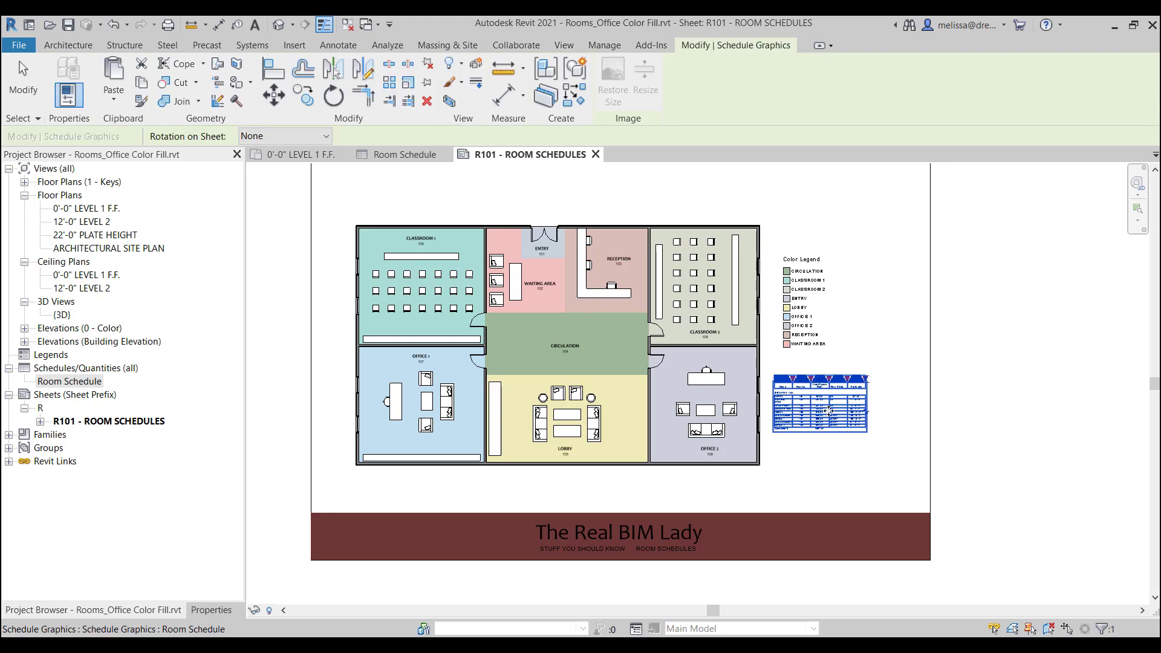
pyautogui.scroll(5, 837, 432)
pyautogui.moveTo(836, 439); pyautogui.dragTo(789, 447, button='middle')
pyautogui.click(798, 529)
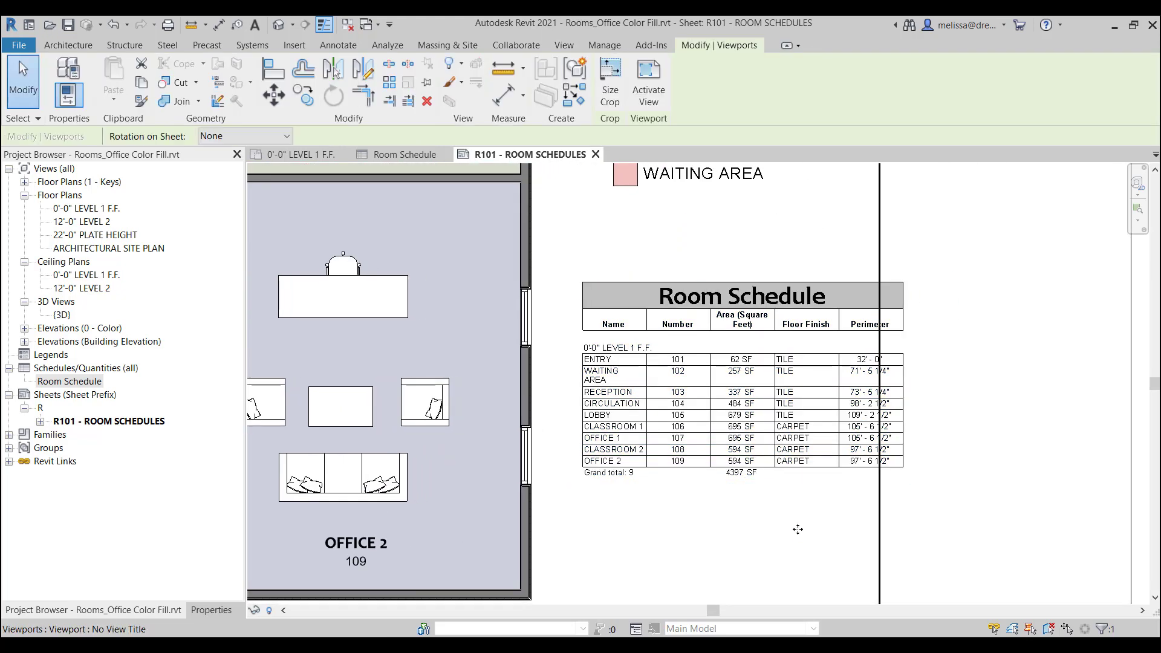
pyautogui.moveTo(727, 526); pyautogui.dragTo(666, 506, button='middle')
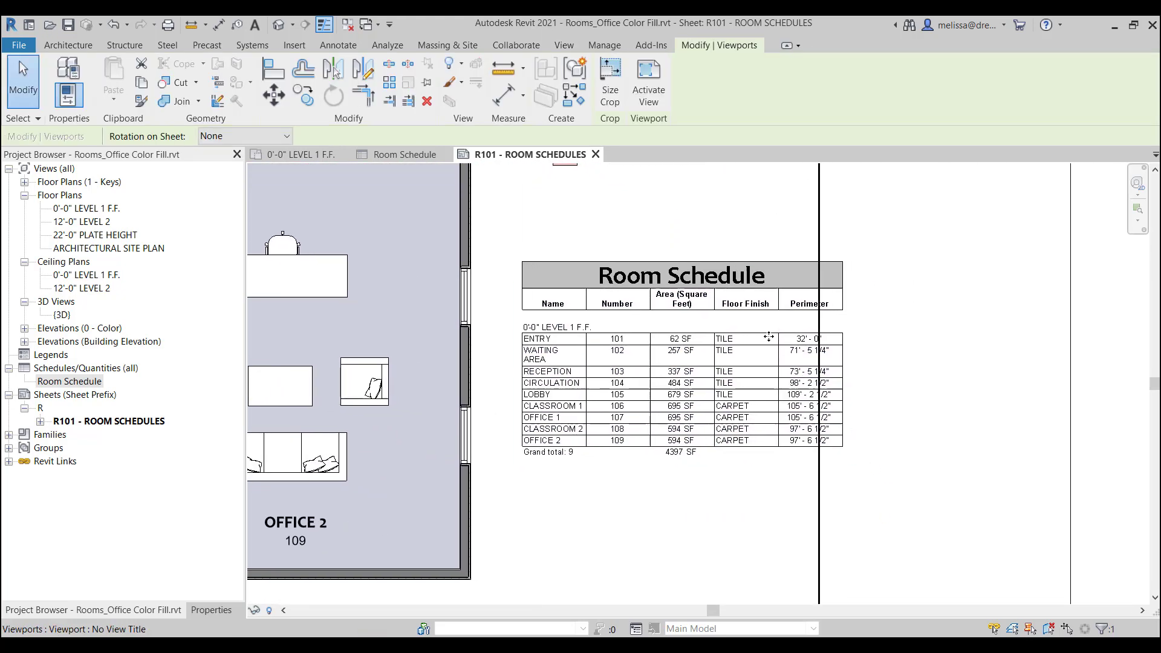
# Move the placed Room Schedule up and to the right on the sheet
pyautogui.click(714, 295)
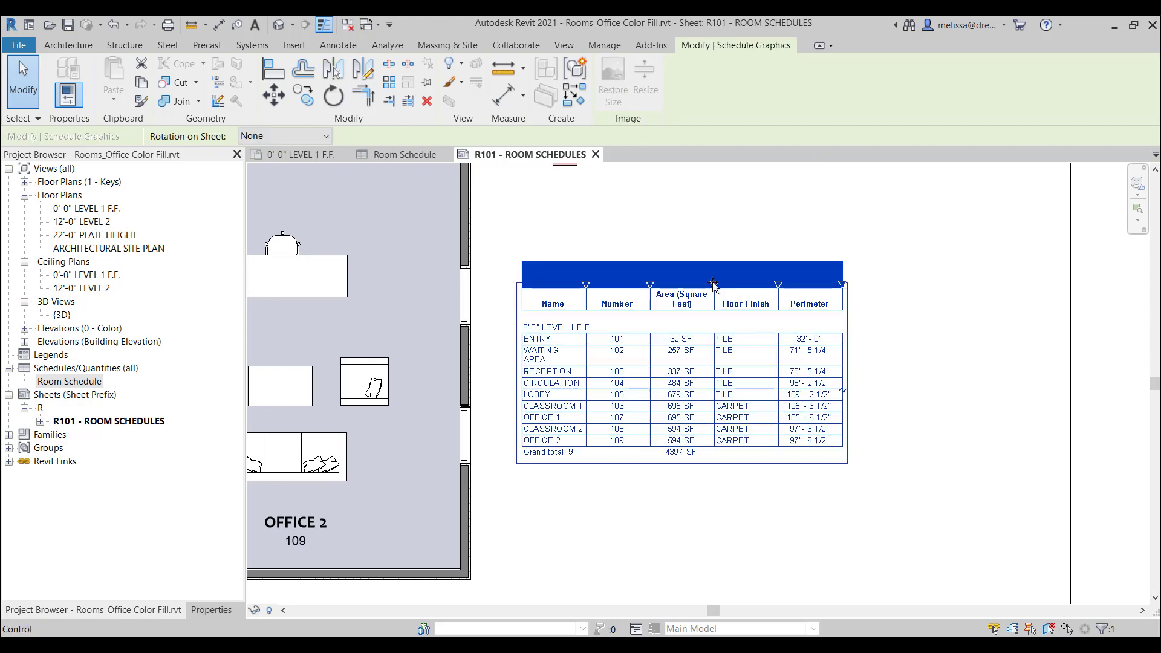
pyautogui.moveTo(713, 295); pyautogui.dragTo(733, 286)
pyautogui.click(942, 412)
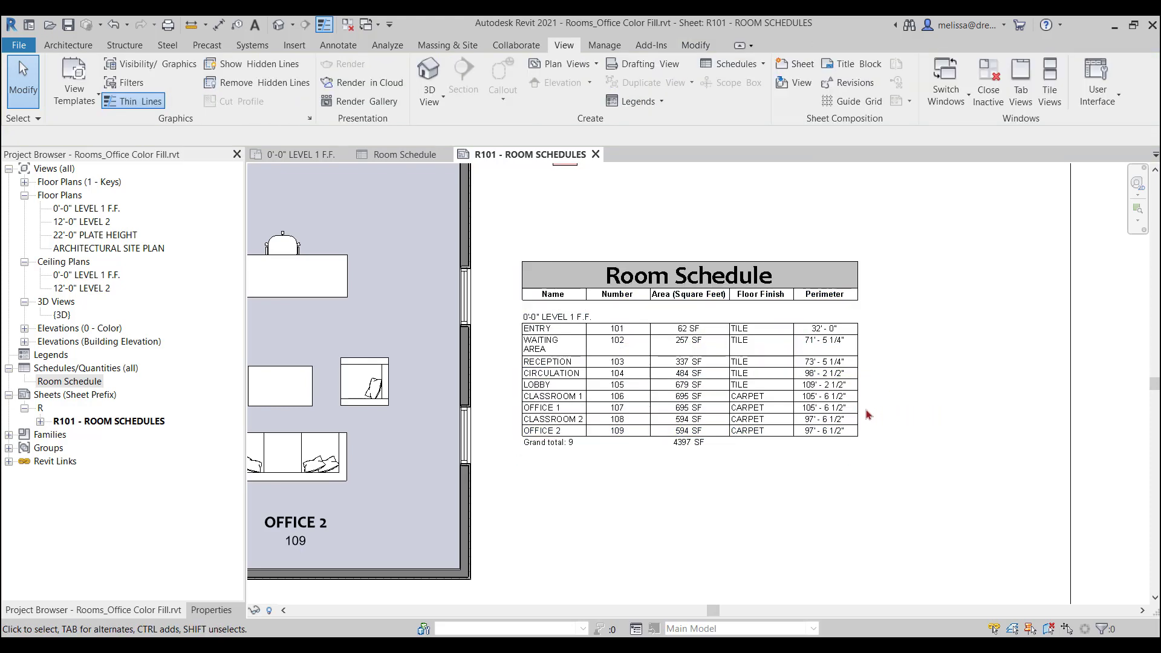
pyautogui.moveTo(910, 446); pyautogui.dragTo(864, 451, button='middle')
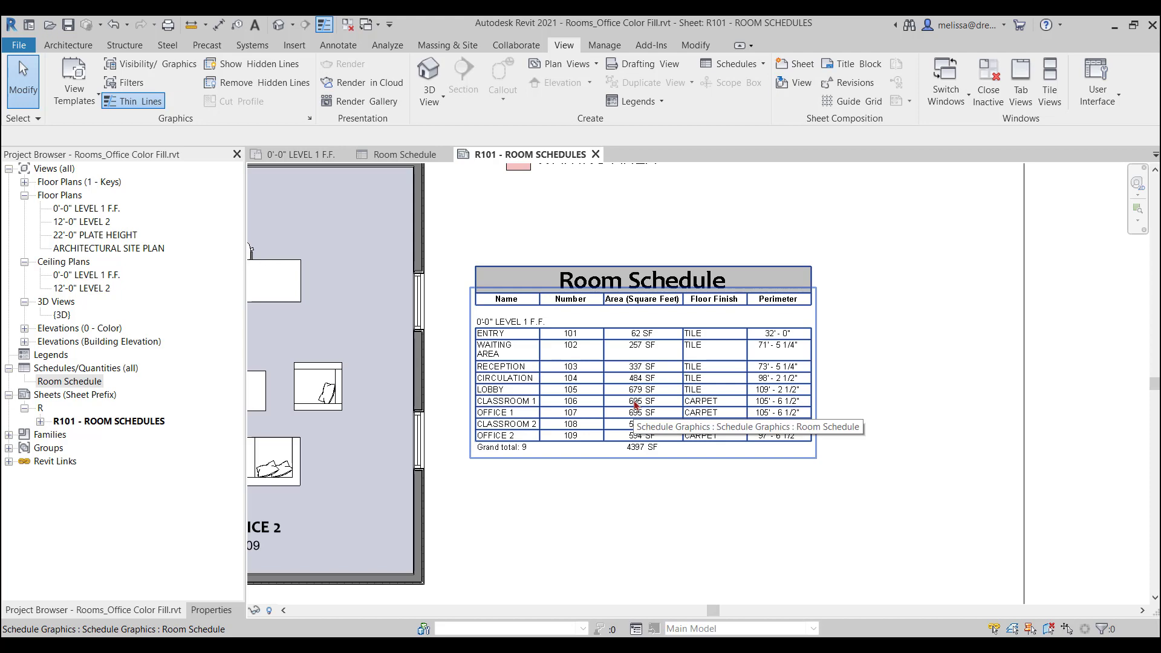
# Turn on Stripe Rows in the Room Schedule's appearance, using light grey starting on the first row
pyautogui.doubleClick(635, 405)
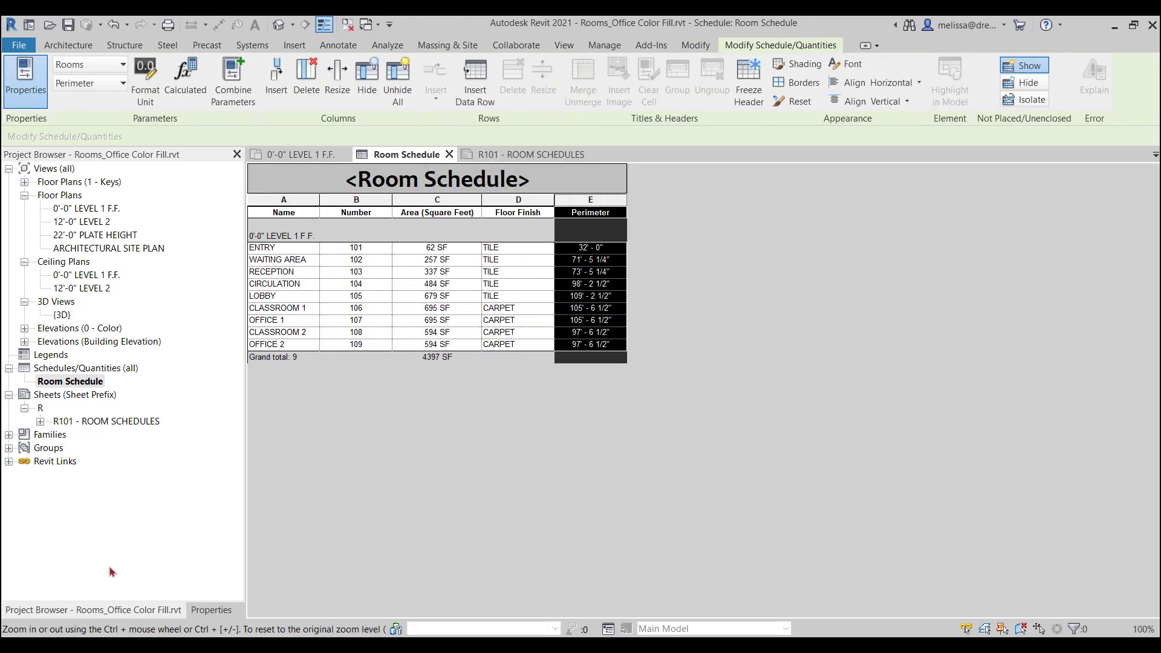
pyautogui.click(209, 610)
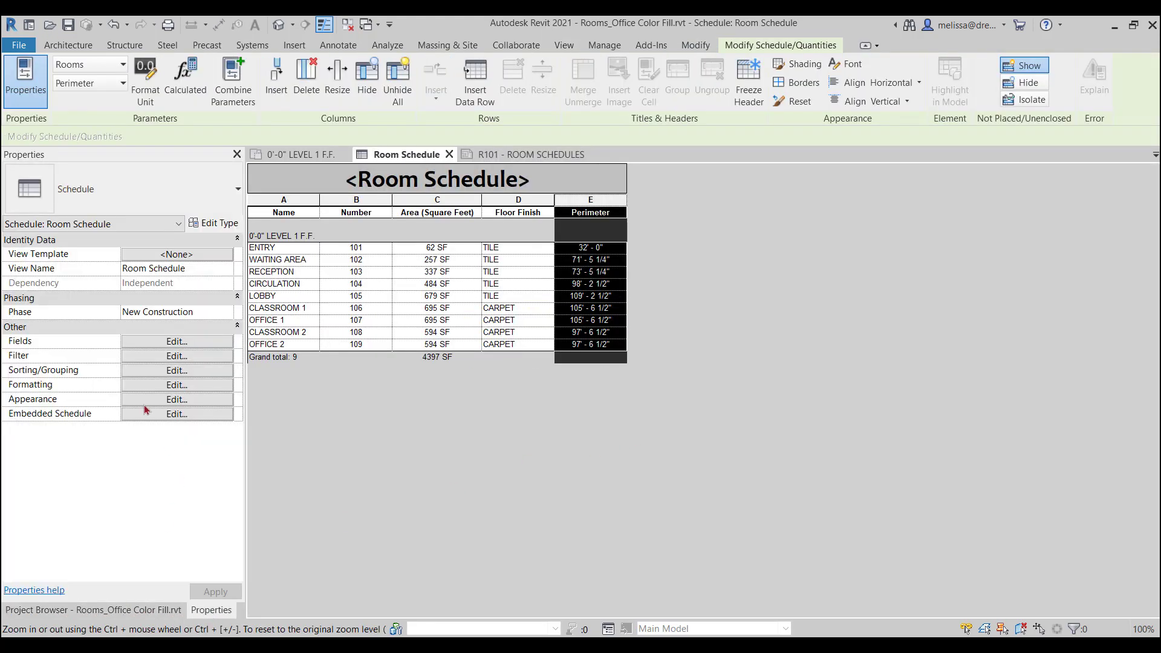
pyautogui.click(176, 400)
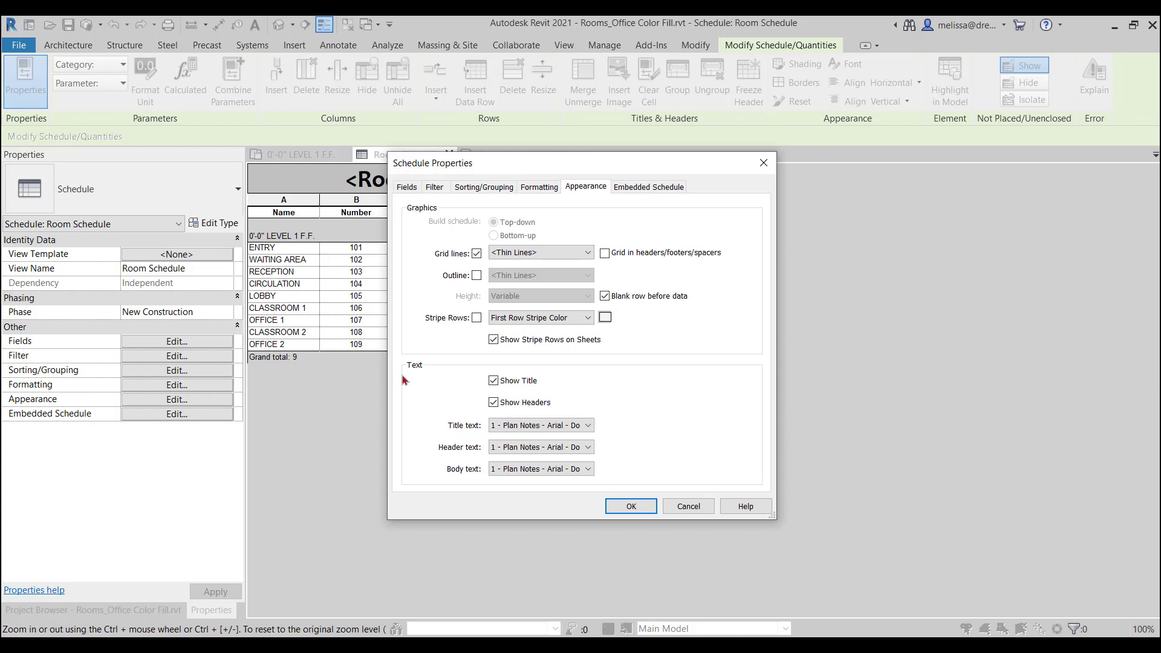
pyautogui.click(476, 318)
pyautogui.click(564, 318)
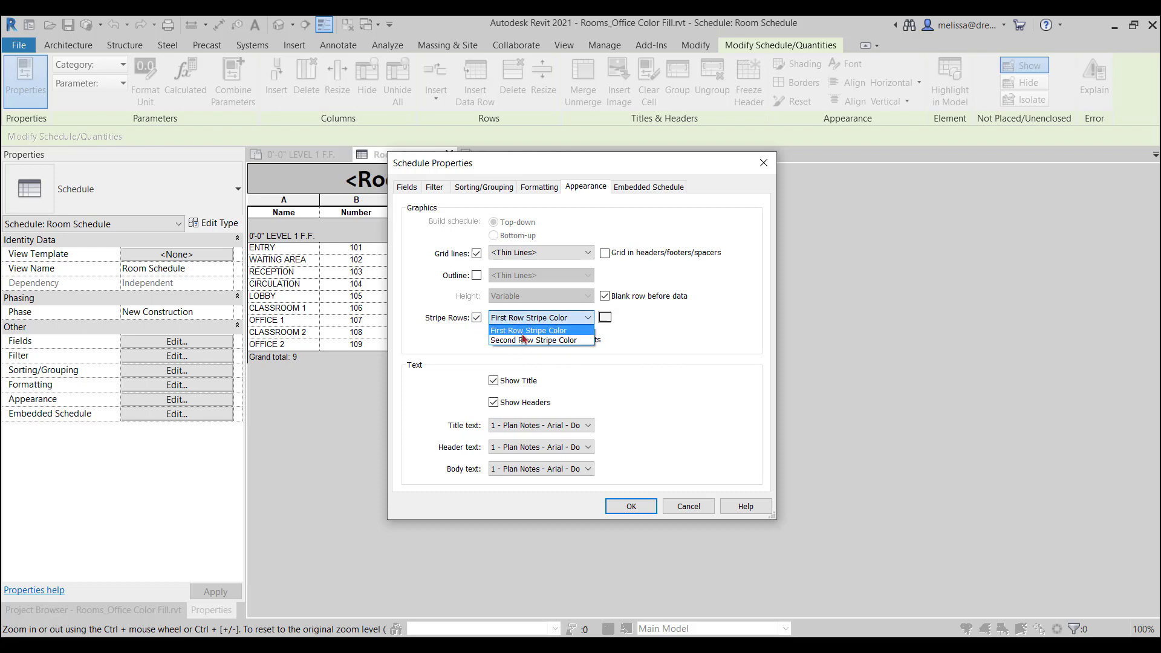
pyautogui.click(532, 320)
pyautogui.click(604, 316)
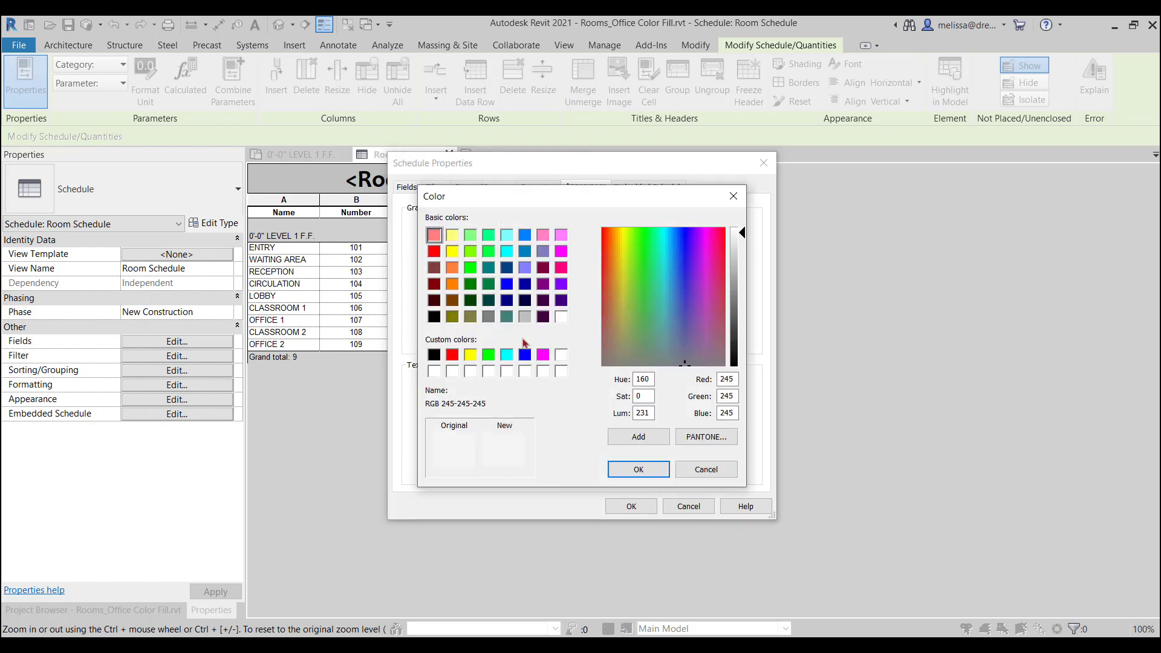
pyautogui.click(522, 320)
pyautogui.click(638, 469)
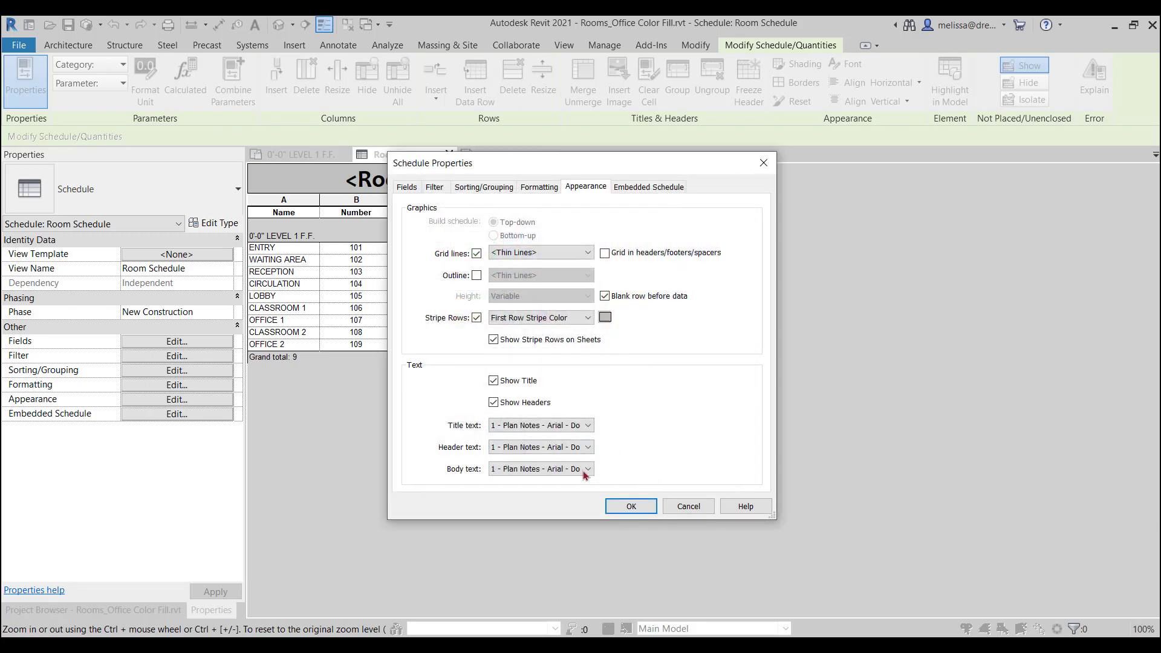
pyautogui.click(615, 503)
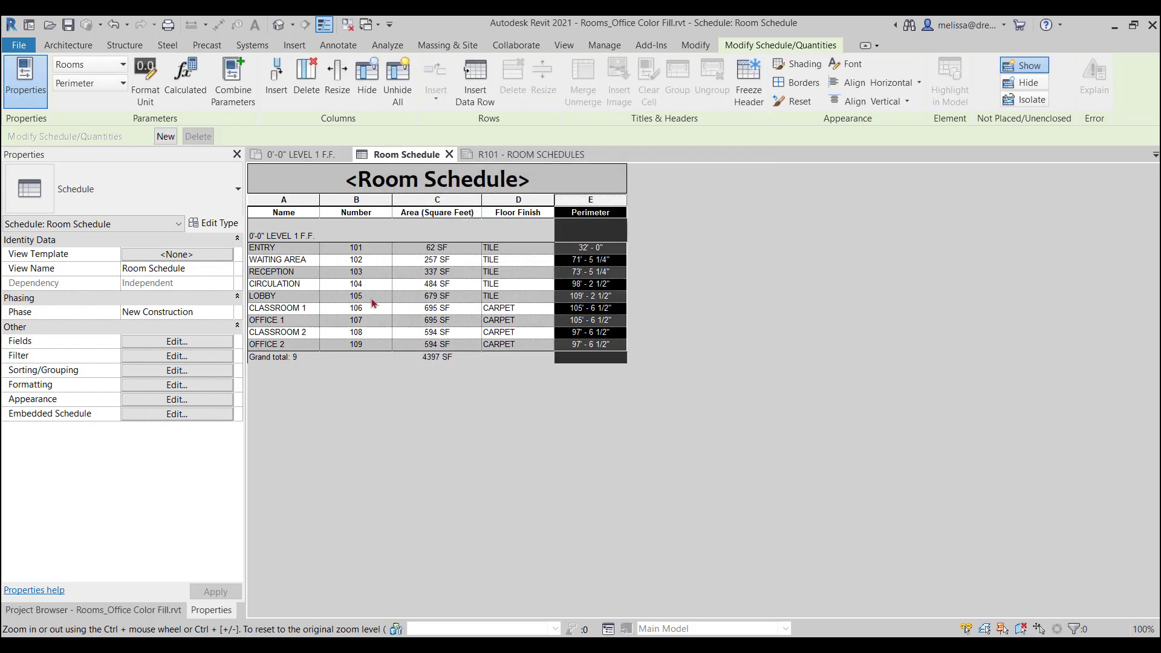
# On sheet R101, nudge the Room Schedule slightly to the right
pyautogui.click(531, 155)
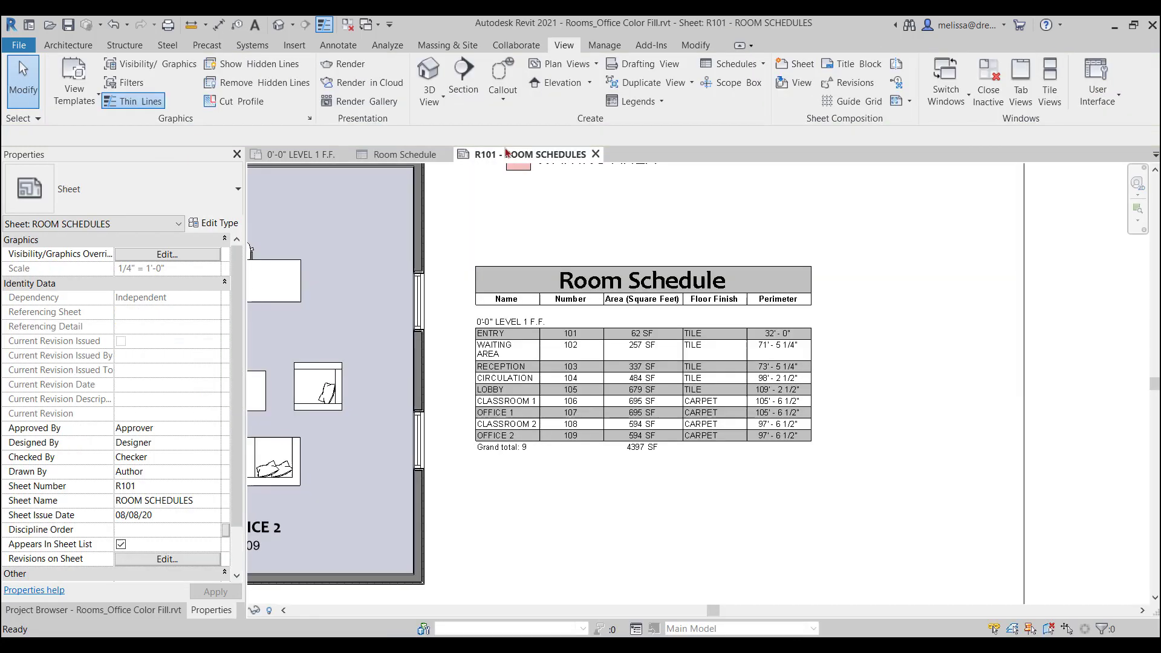
pyautogui.moveTo(842, 480); pyautogui.dragTo(845, 474, button='middle')
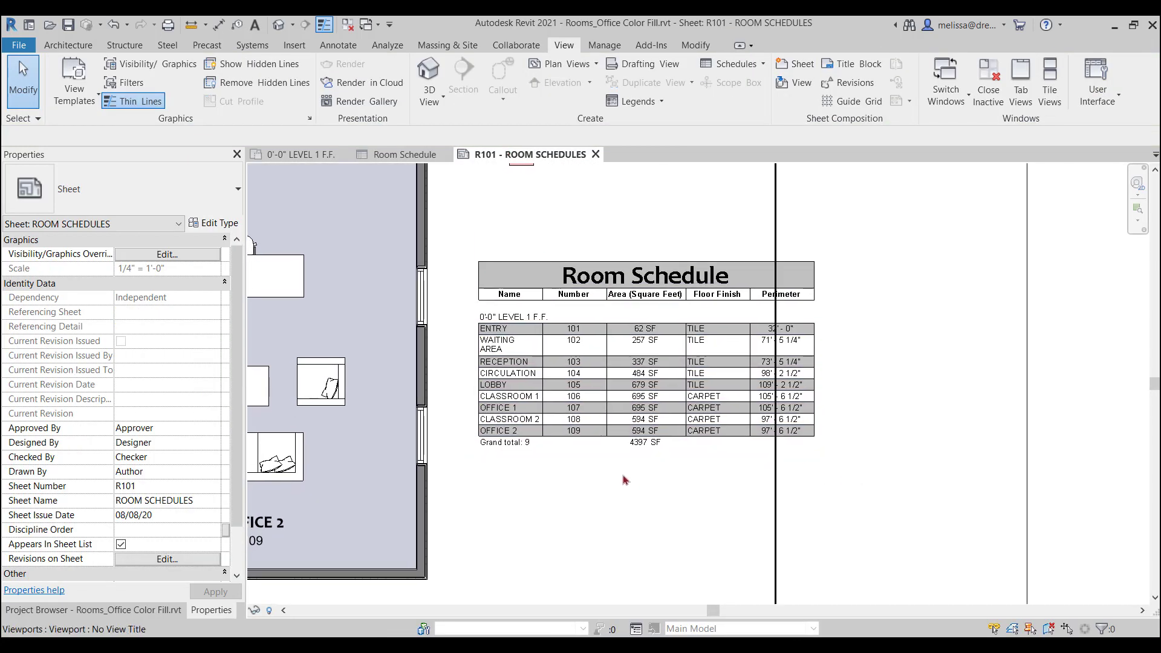
pyautogui.click(505, 421)
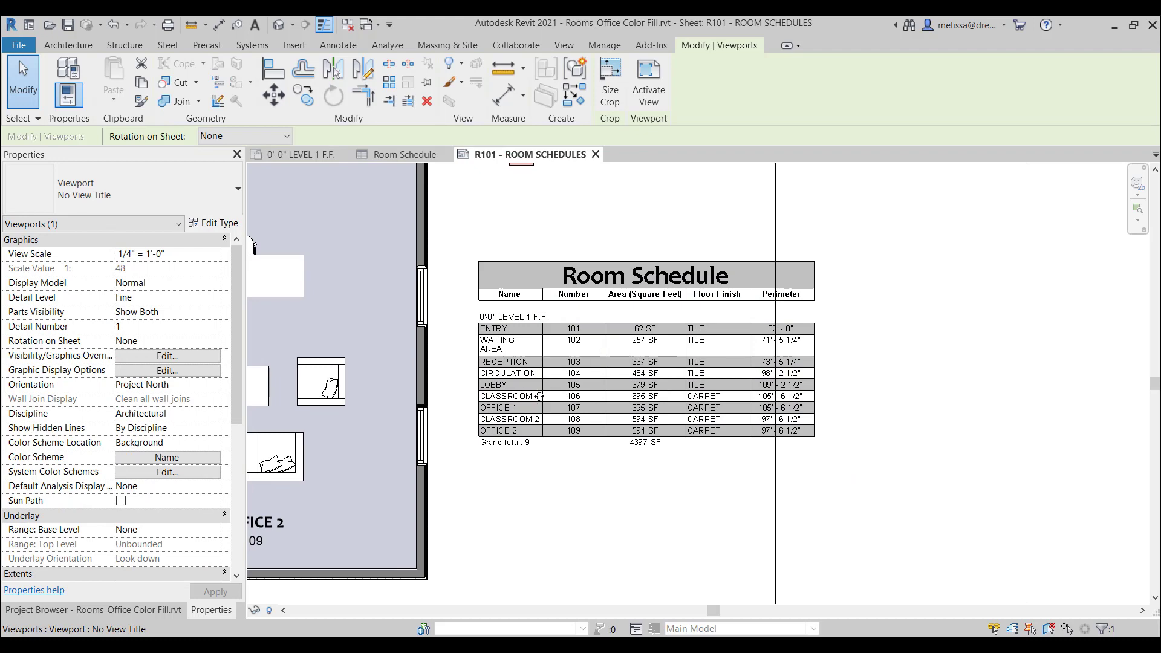
pyautogui.click(500, 346)
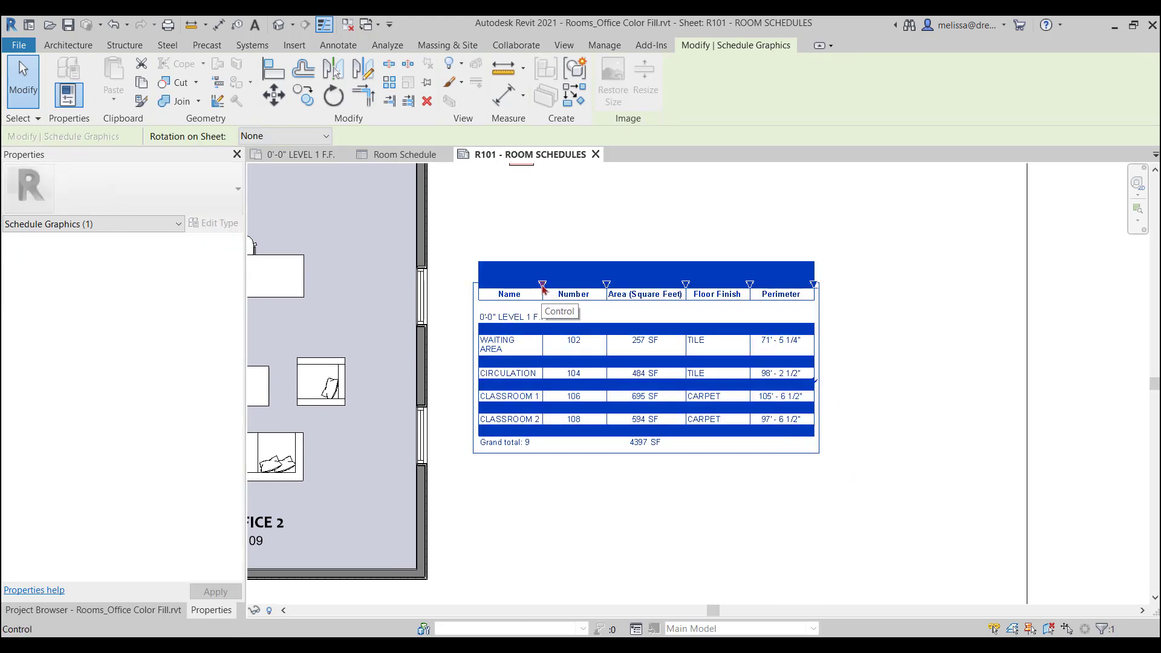
pyautogui.moveTo(550, 287); pyautogui.dragTo(562, 287)
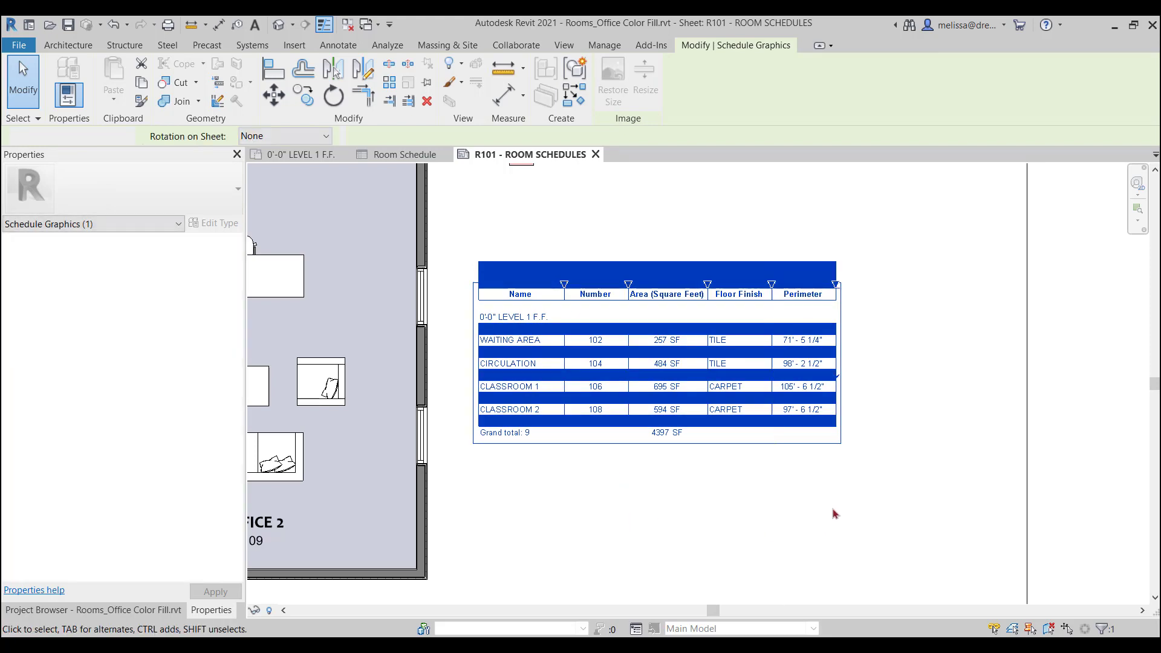
pyautogui.click(835, 511)
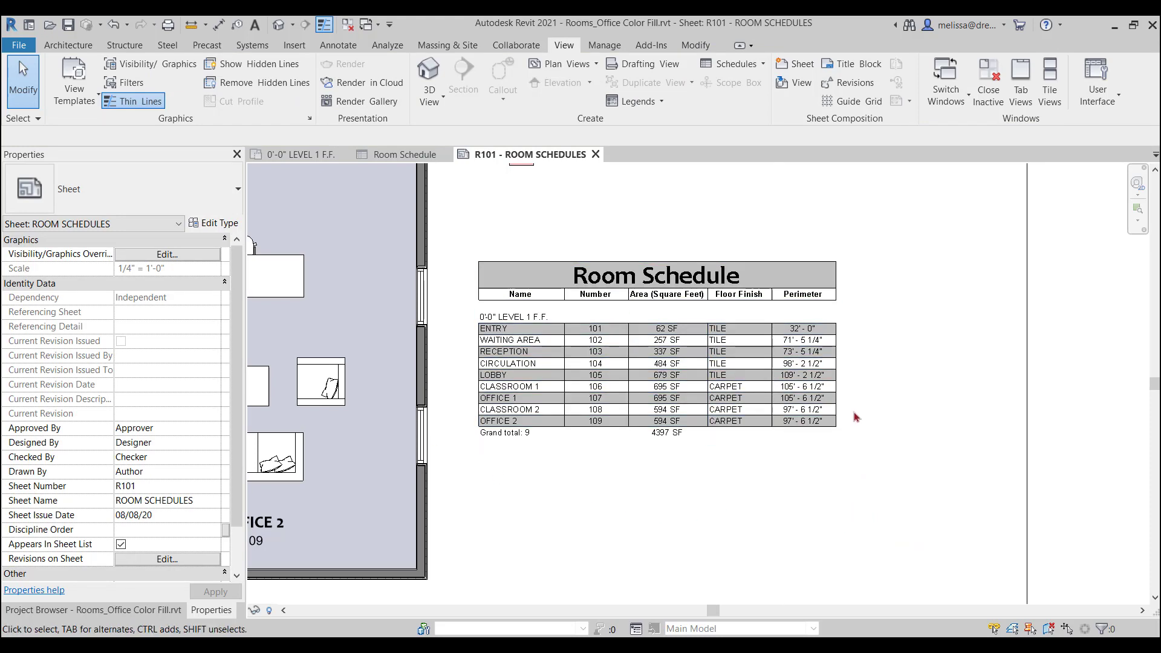
# Zoom and pan the sheet to review the schedule beside the plan
pyautogui.scroll(-3, 858, 417)
pyautogui.scroll(-3, 859, 417)
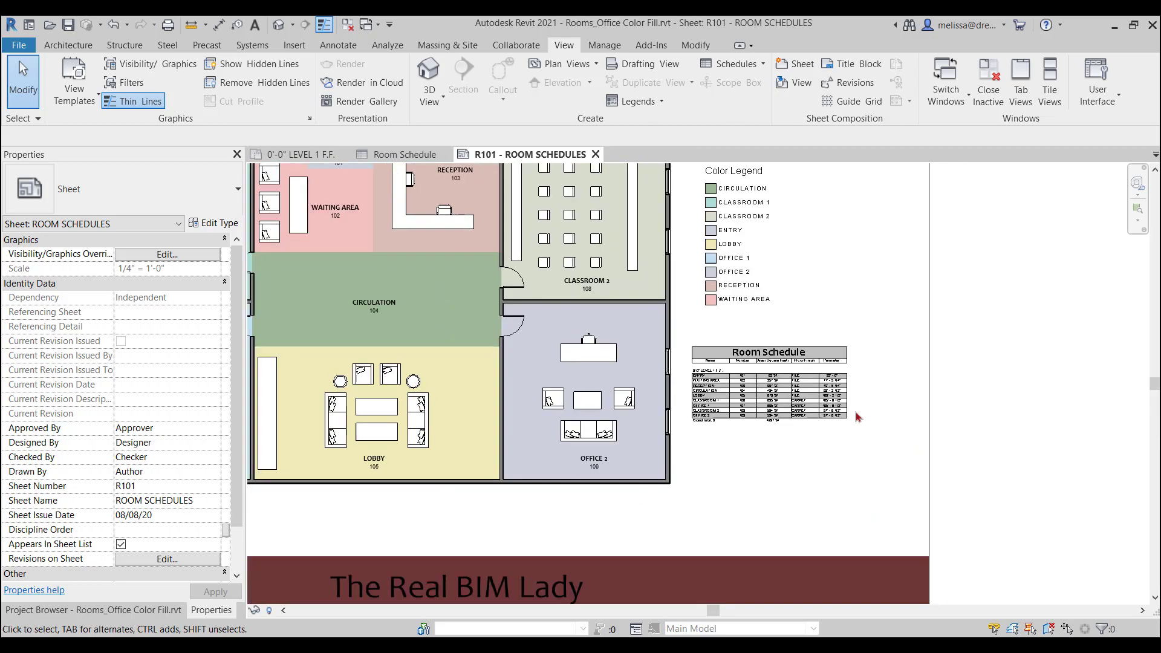
pyautogui.scroll(1, 806, 505)
pyautogui.scroll(-1, 787, 491)
pyautogui.moveTo(788, 491); pyautogui.dragTo(811, 492, button='middle')
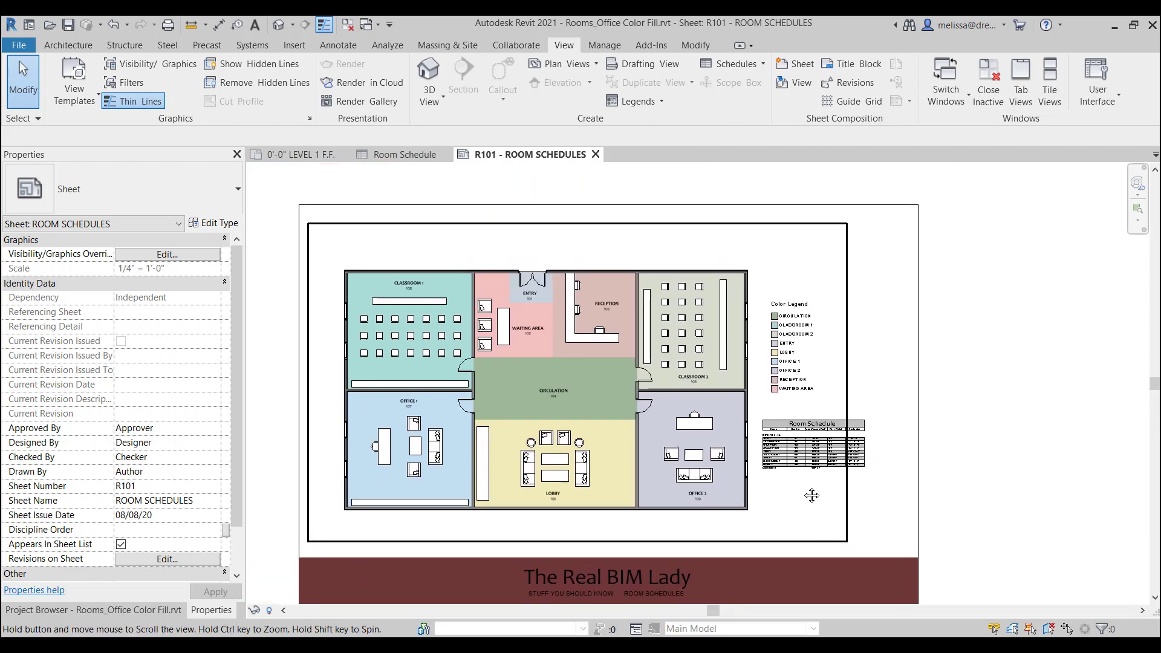